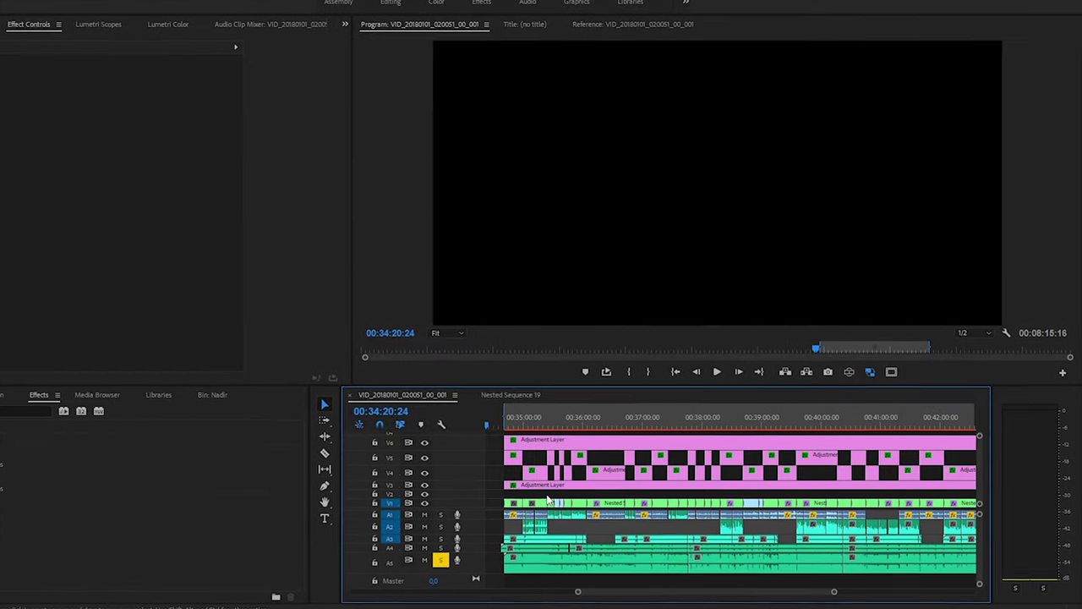
# Scroll through the main timeline and jump to a shot in the edit.
pyautogui.scroll(8, 546, 497)
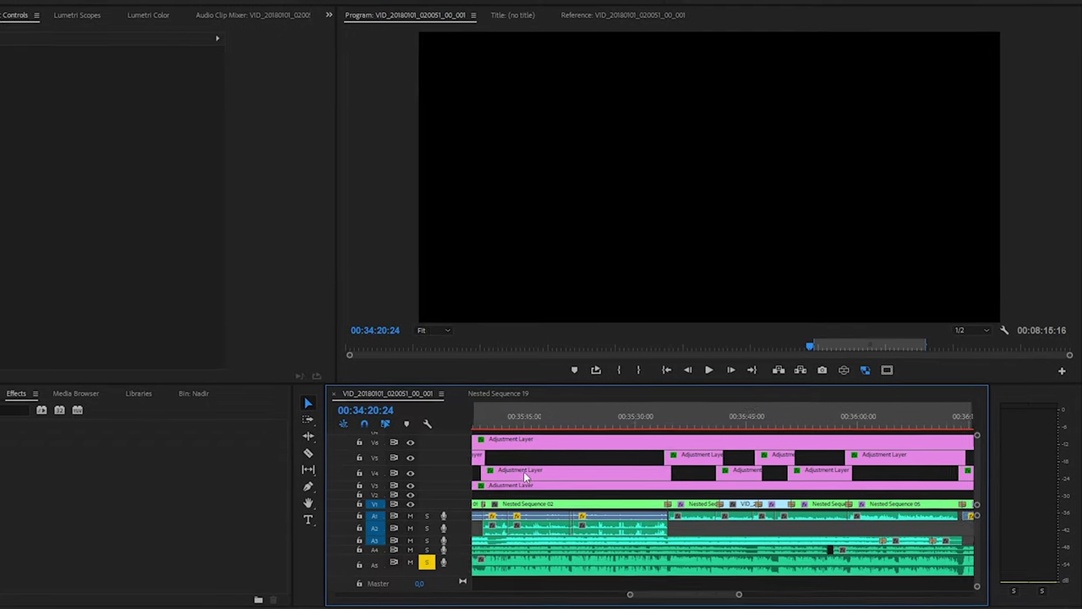
pyautogui.scroll(-10, 523, 475)
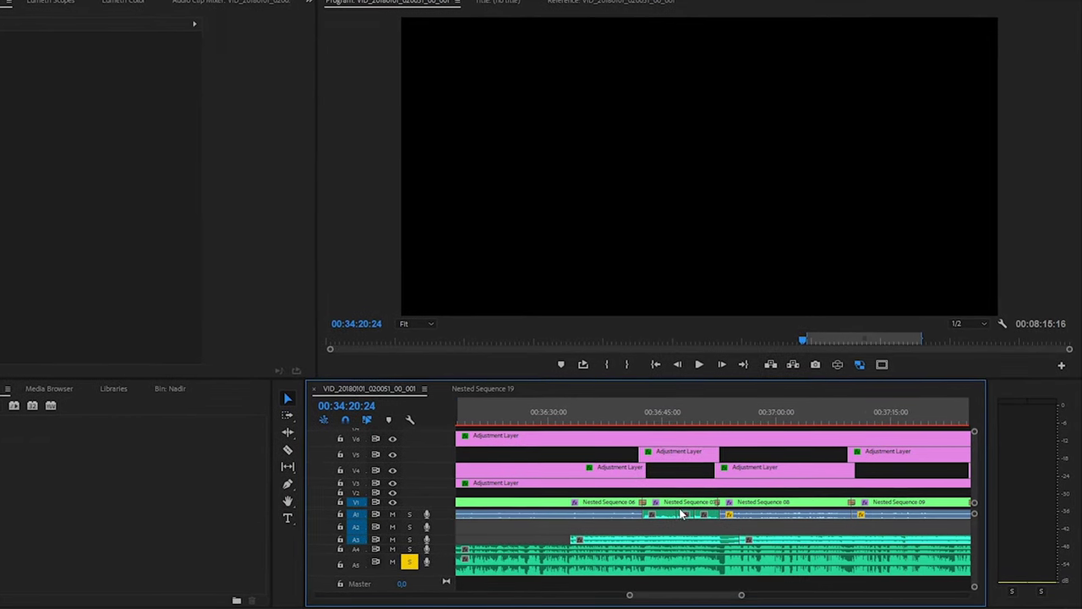
pyautogui.scroll(-6, 680, 513)
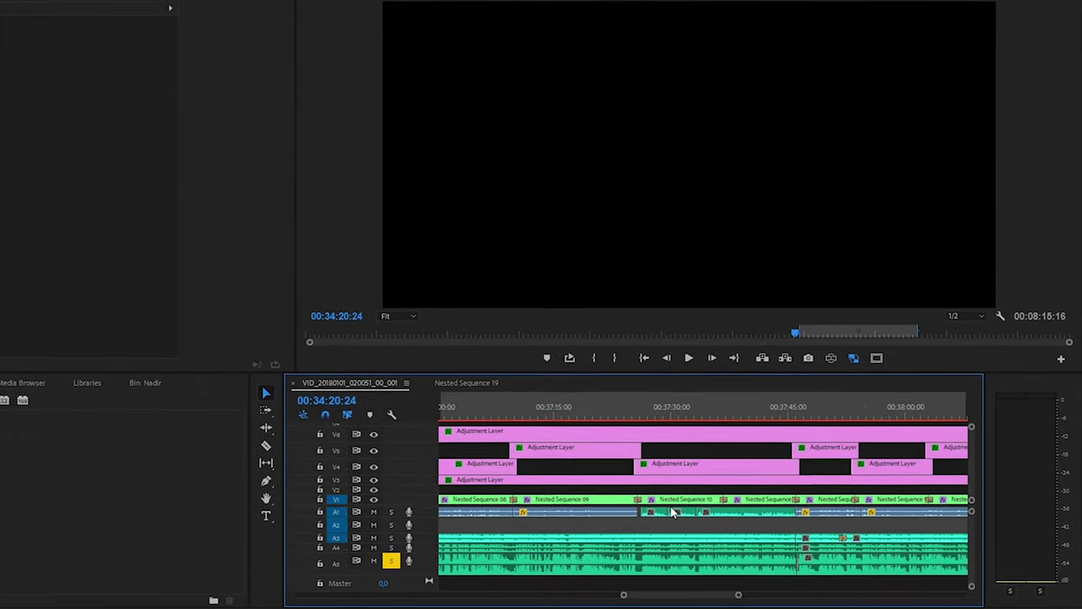
pyautogui.scroll(-8, 673, 513)
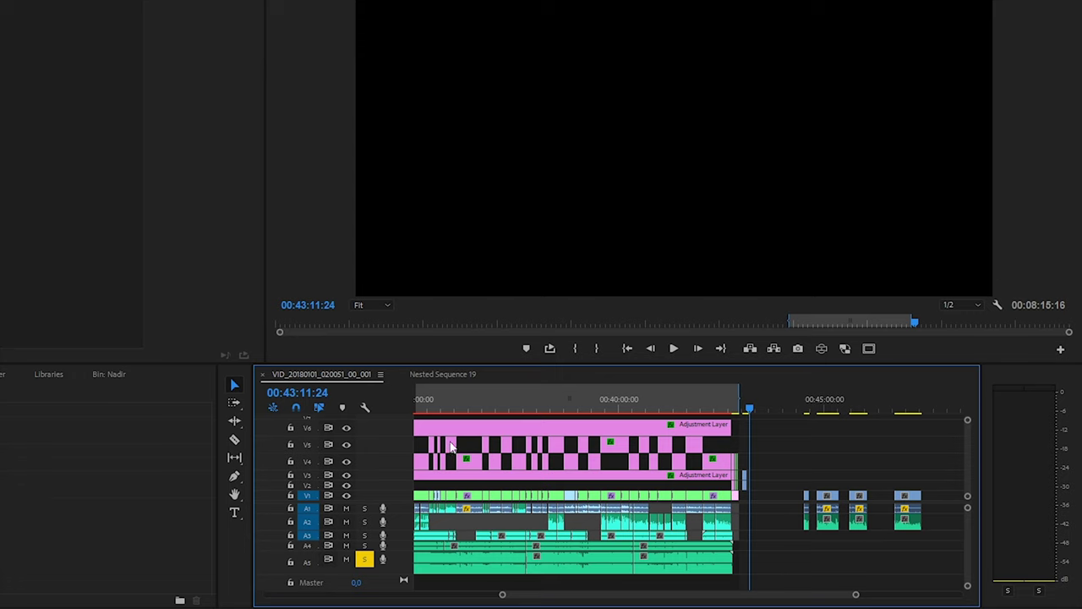
pyautogui.scroll(5, 592, 455)
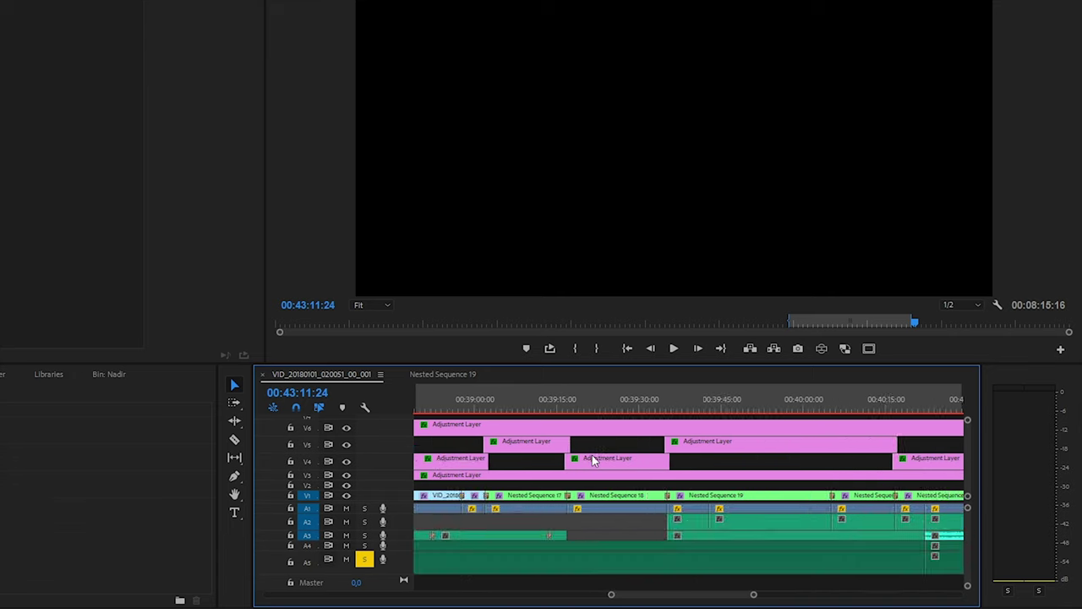
pyautogui.scroll(5, 592, 454)
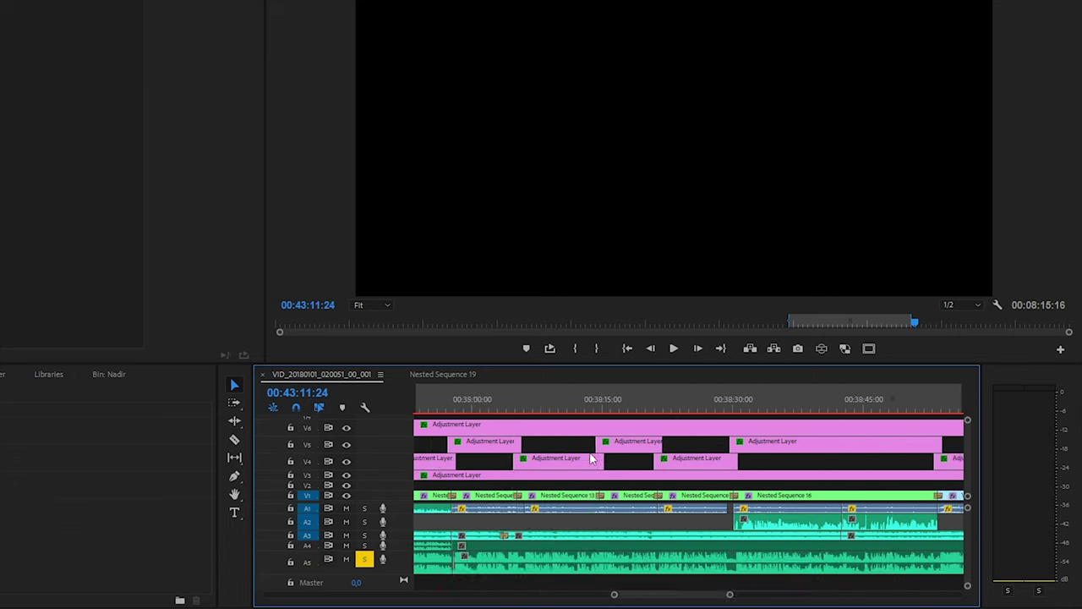
pyautogui.scroll(-2, 592, 458)
pyautogui.click(691, 500)
# Preview later shots, moving the playhead to 00:39:56:22.
pyautogui.scroll(-2, 610, 476)
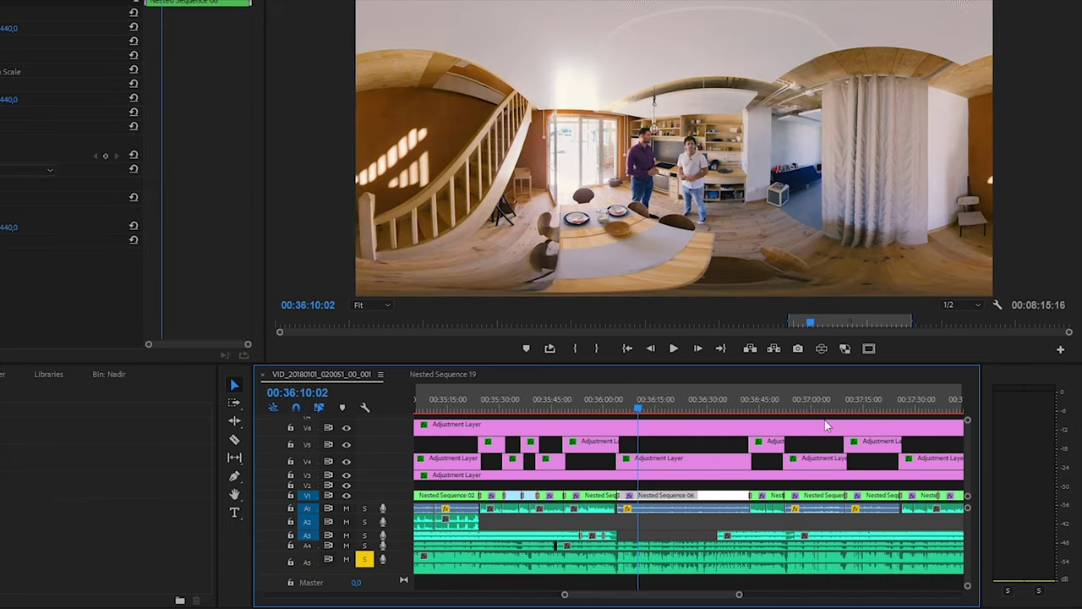
pyautogui.scroll(-3, 720, 457)
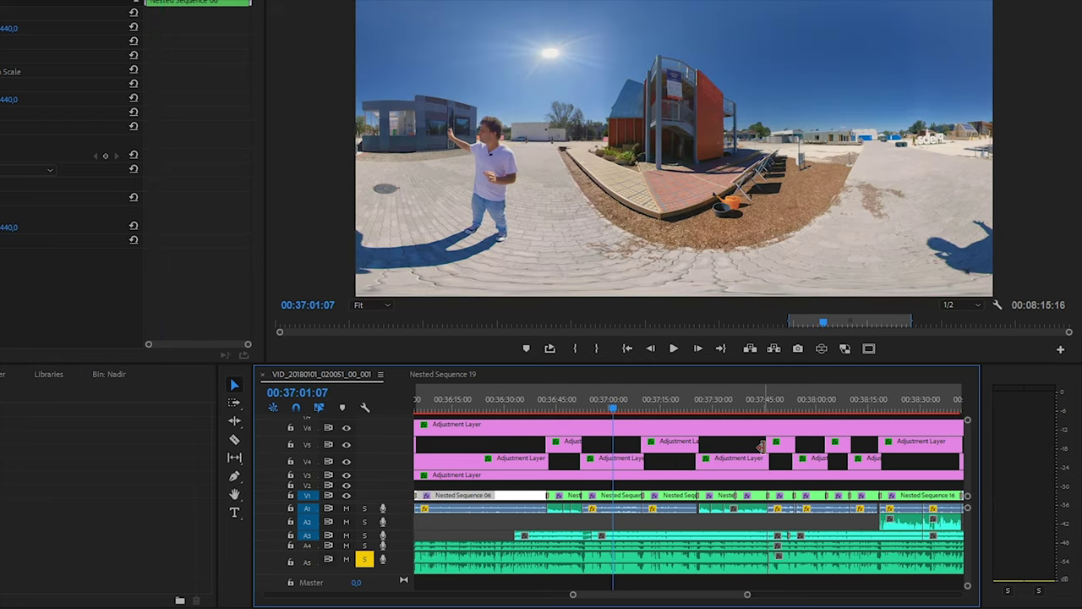
pyautogui.click(813, 411)
pyautogui.scroll(-10, 667, 419)
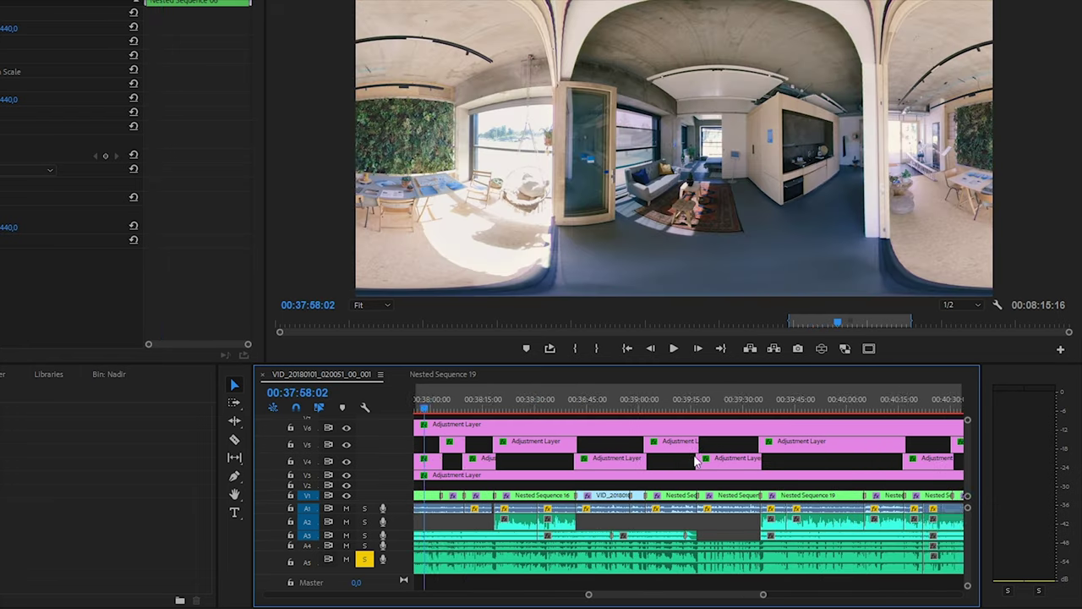
pyautogui.click(655, 408)
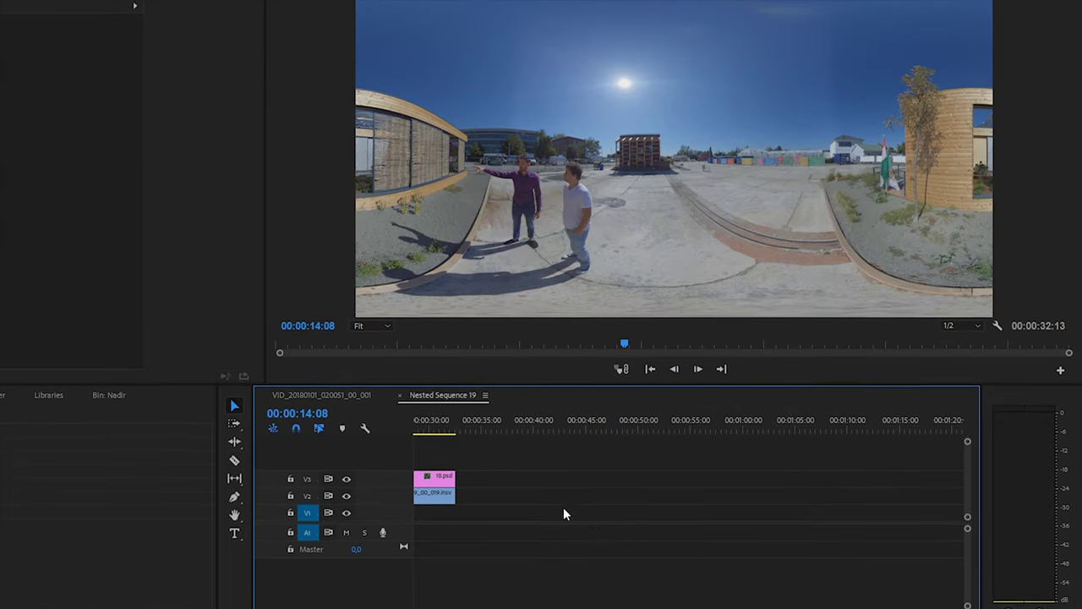
pyautogui.scroll(3, 426, 471)
pyautogui.scroll(5, 425, 473)
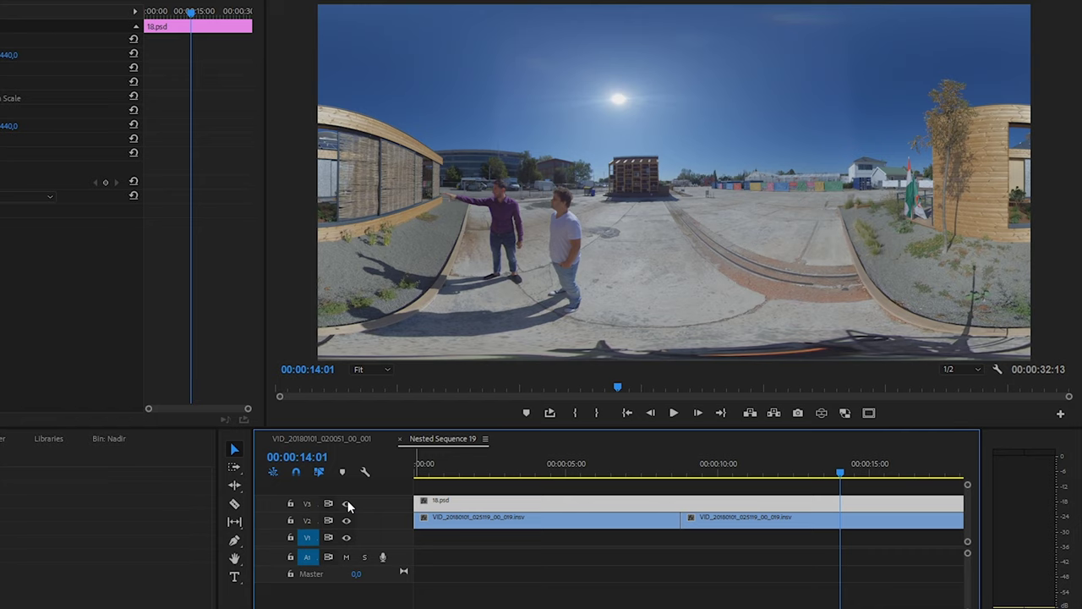
pyautogui.click(348, 504)
pyautogui.click(821, 412)
pyautogui.moveTo(739, 246); pyautogui.dragTo(653, 87)
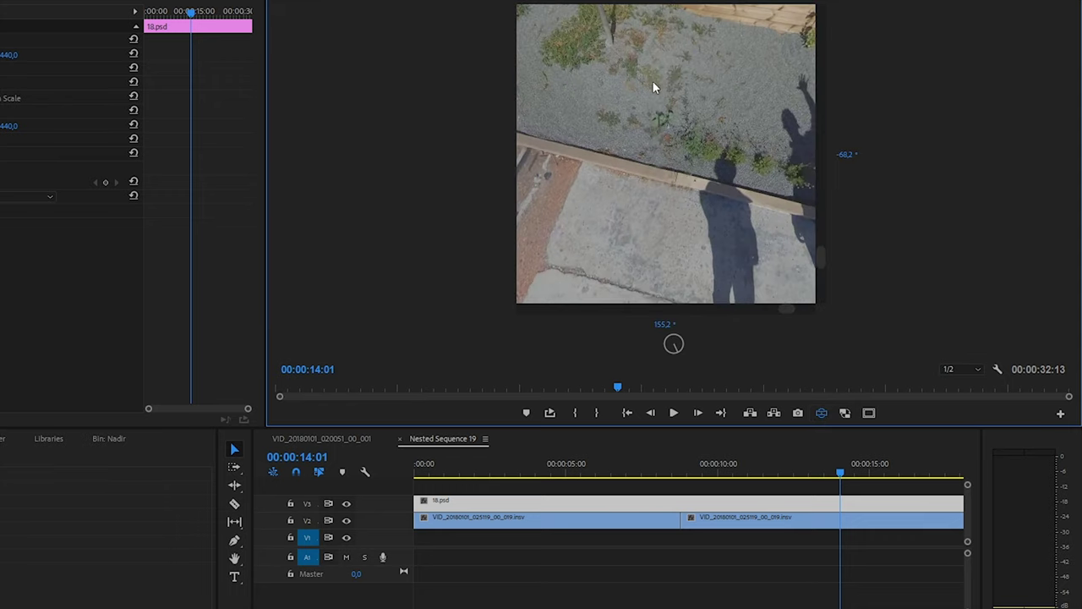
pyautogui.click(347, 504)
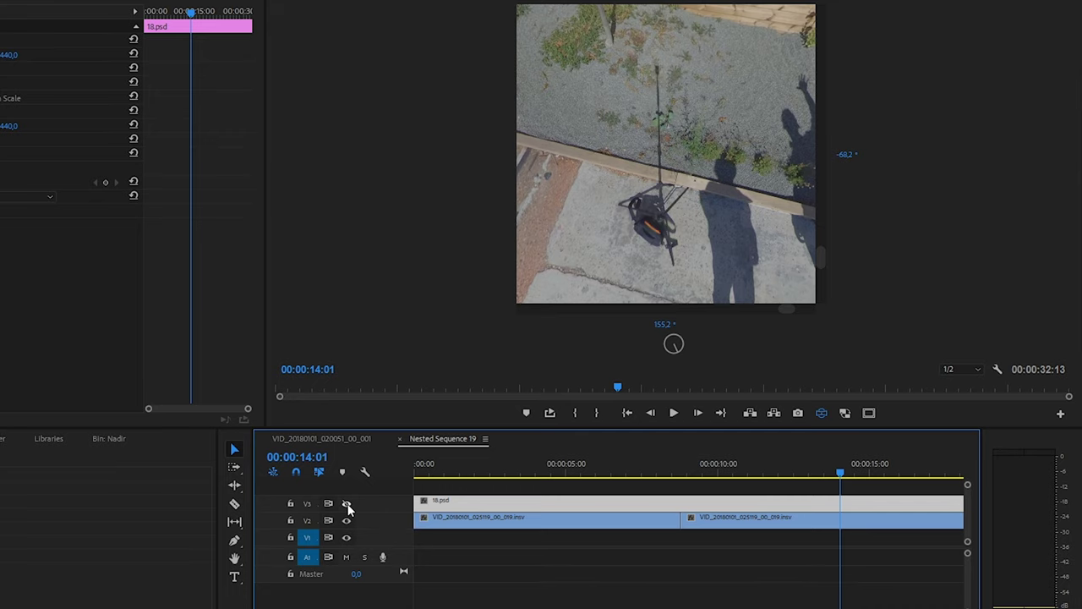
pyautogui.hotkey('shift', 'ctrl', 'alt', 'v')
pyautogui.click(347, 504)
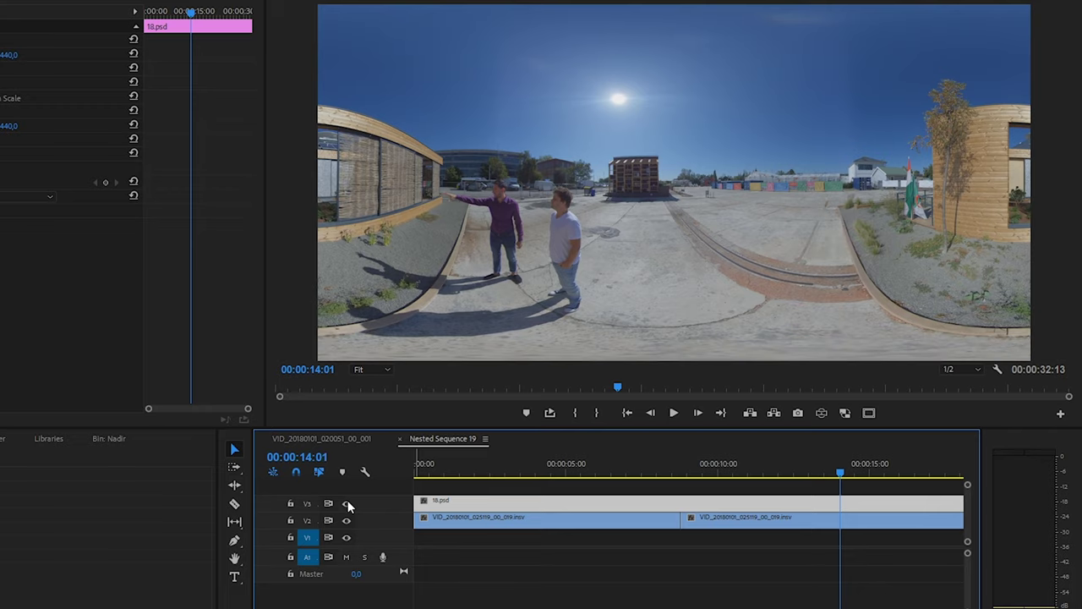
# Turn off track V3's output so the 18.psd patch hides and the tripod shows.
pyautogui.click(347, 503)
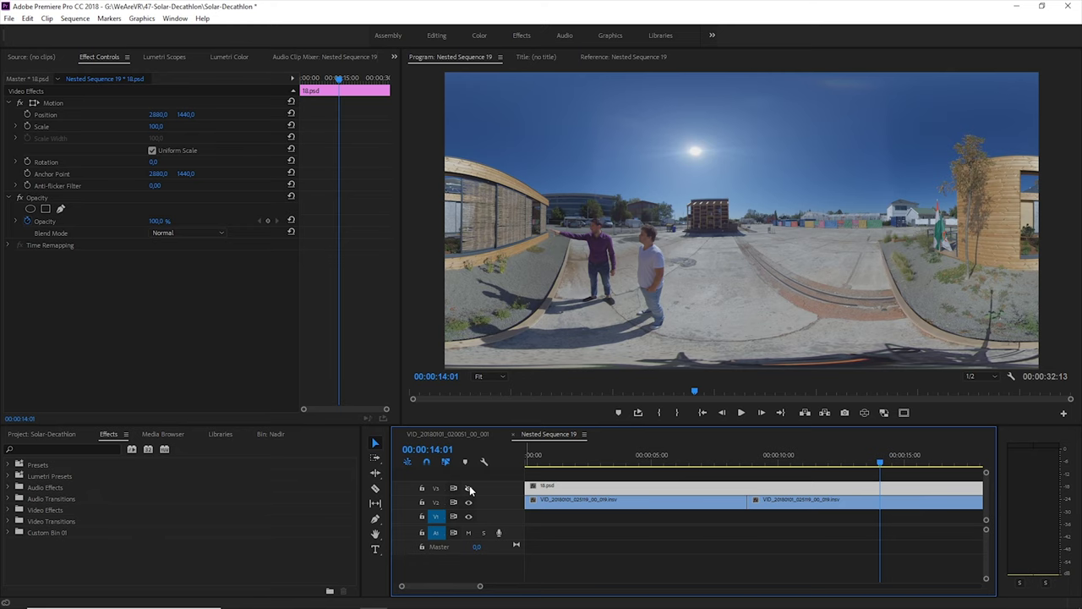
# Export the current frame as a PNG still and open it in Photoshop as 19.png.
pyautogui.hotkey('ctrl', 'shift', 'e')
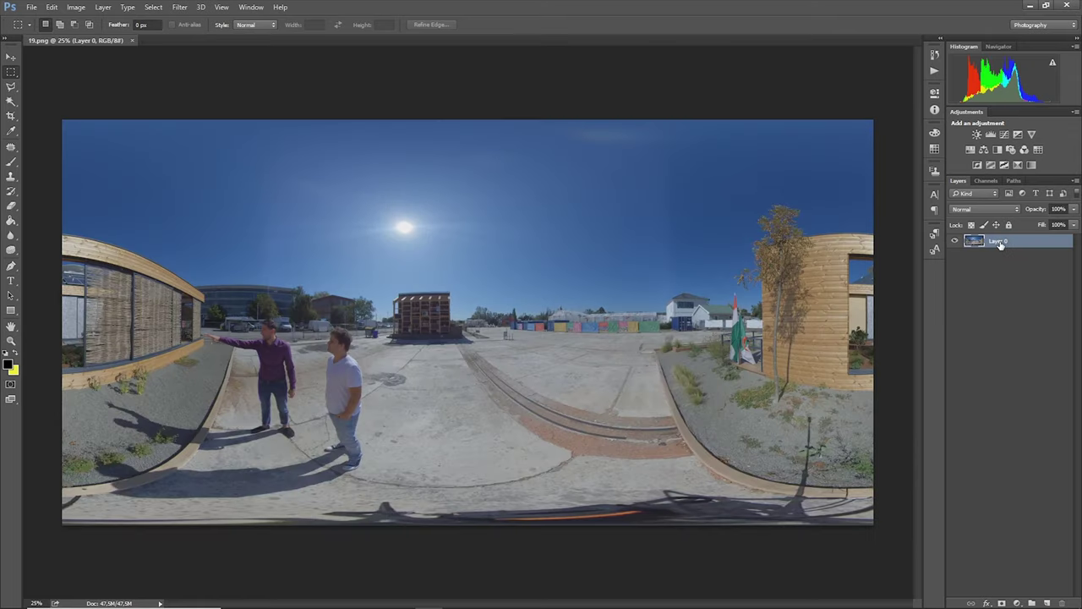
# Duplicate Layer 0 and rotate the copy 180°.
pyautogui.moveTo(1000, 245); pyautogui.dragTo(1046, 602)
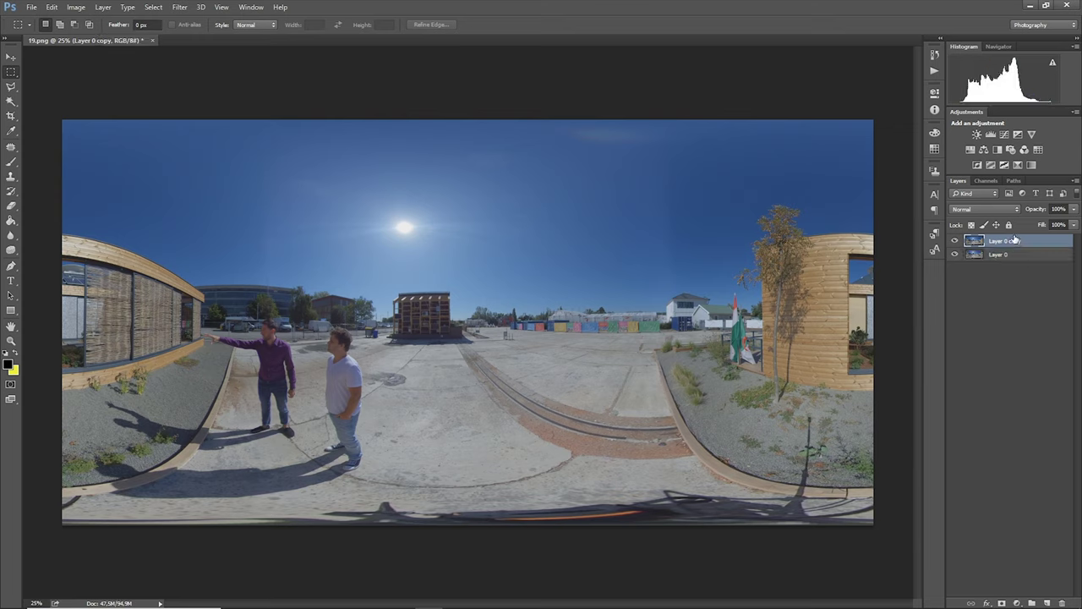
pyautogui.hotkey('ctrl', 't')
pyautogui.rightClick(526, 200)
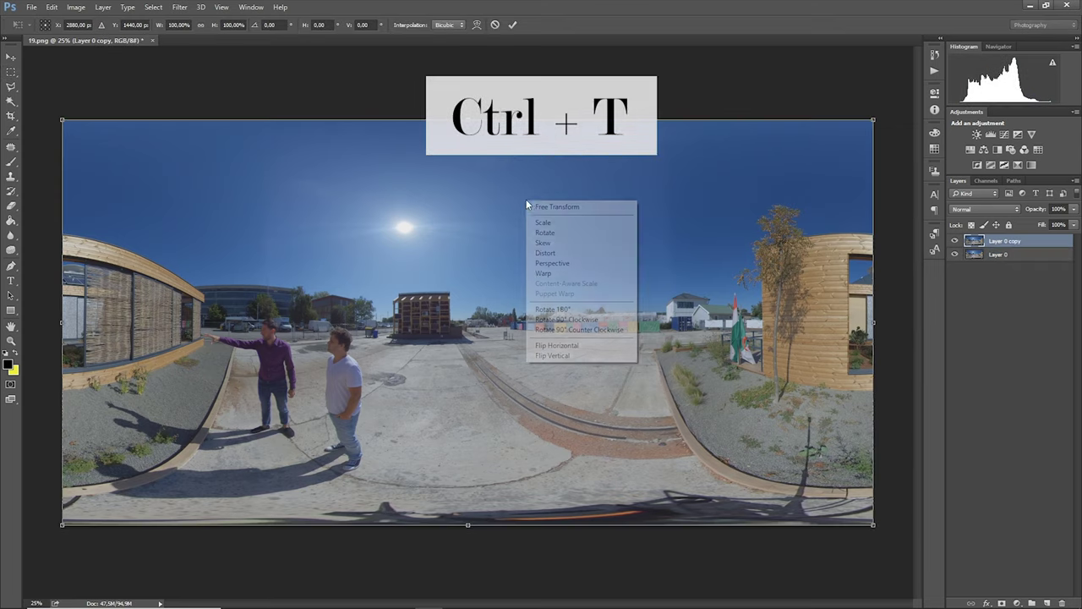
pyautogui.click(574, 310)
pyautogui.press('Return')
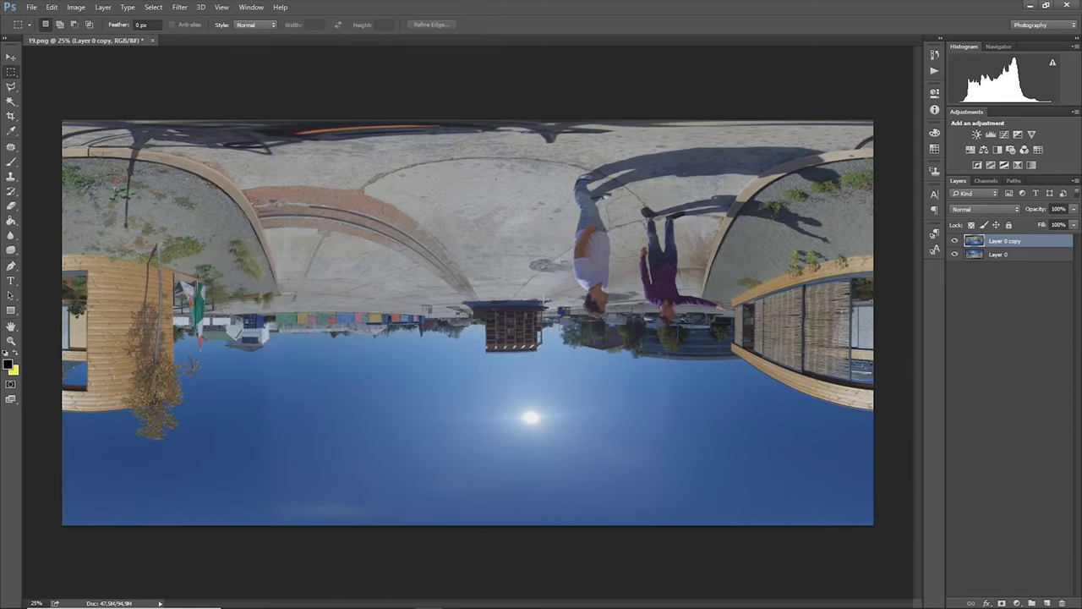
# Apply Polar Coordinates (Rectangular to Polar) to the copy, forming a tiny planet.
pyautogui.click(181, 9)
pyautogui.moveTo(279, 157)
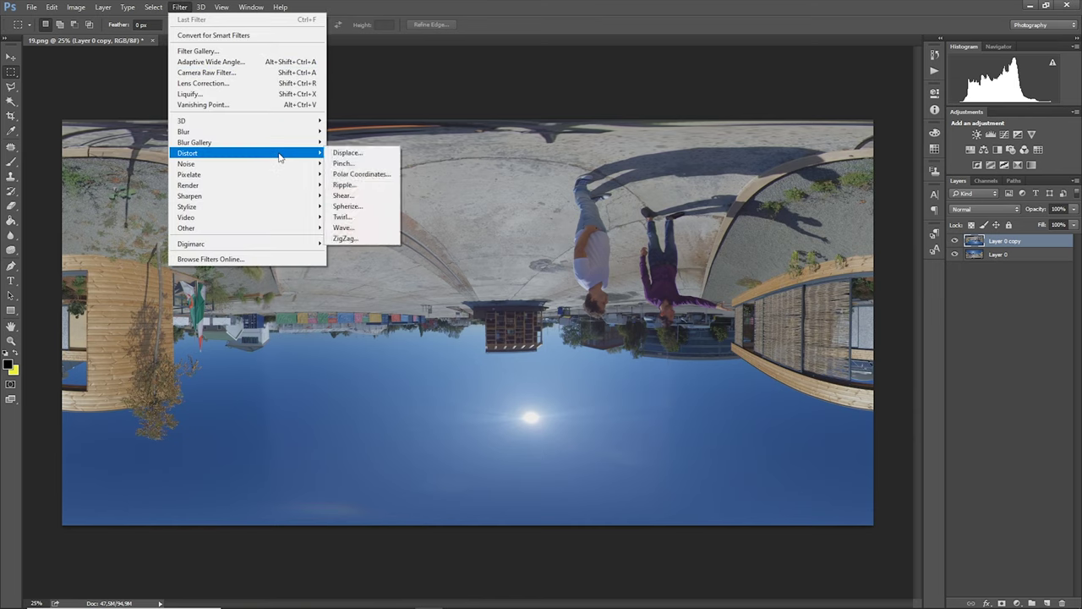
pyautogui.click(361, 173)
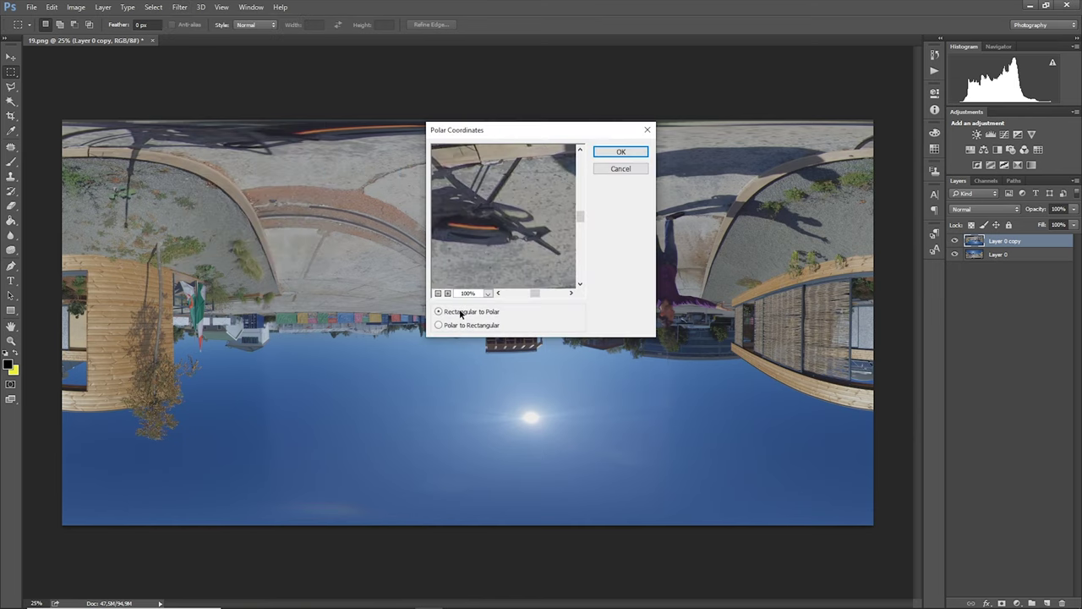
pyautogui.click(619, 152)
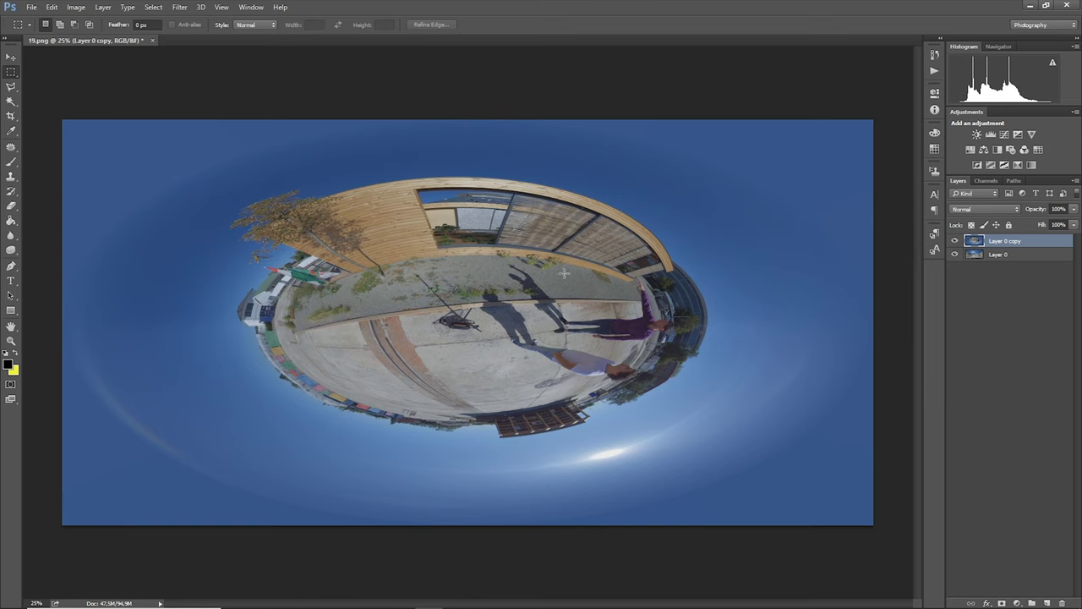
# Zoom in on the tripod and set the Clone Stamp brush hardness to about 84%.
pyautogui.moveTo(427, 297); pyautogui.dragTo(847, 379)
pyautogui.press('v')
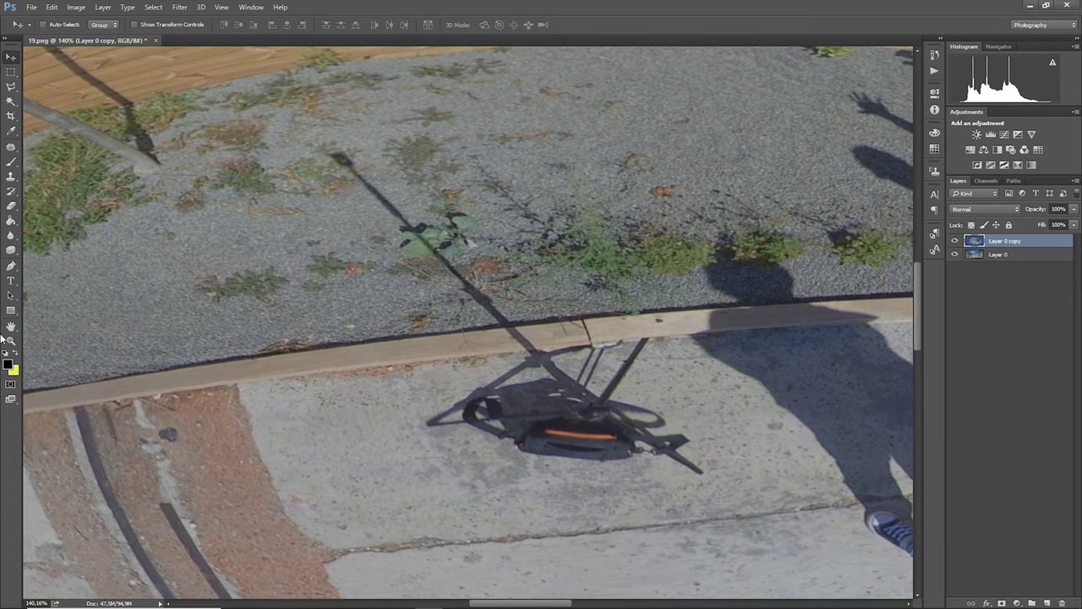
pyautogui.click(9, 176)
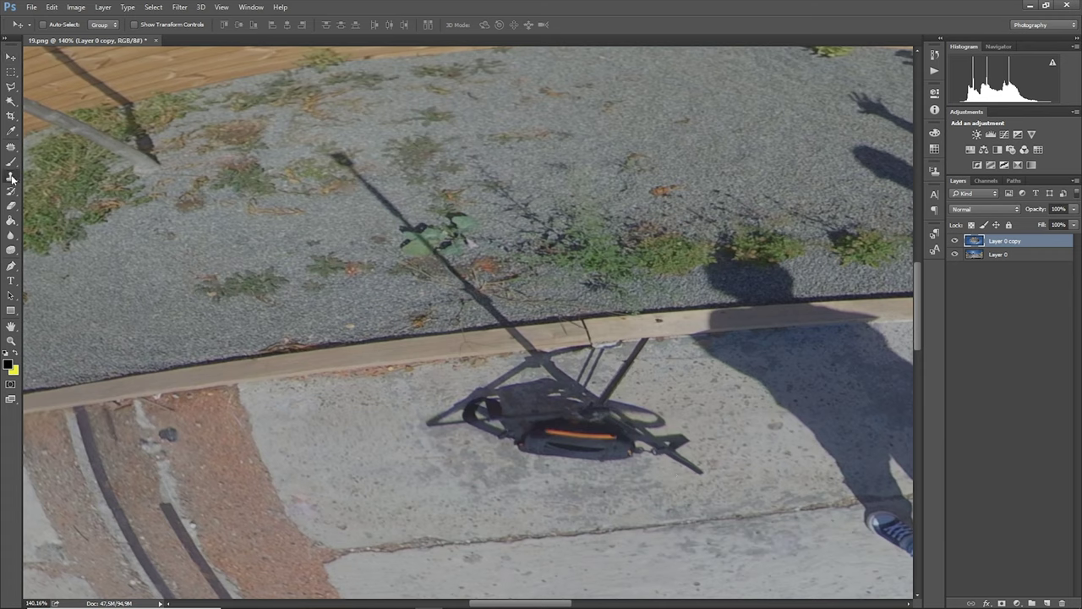
pyautogui.rightClick(407, 246)
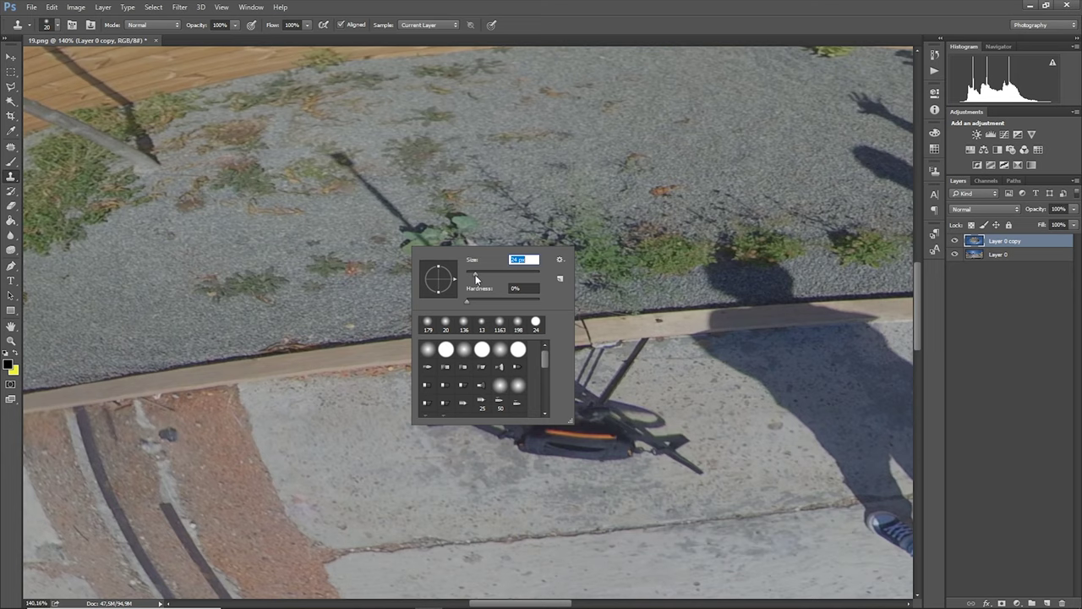
pyautogui.moveTo(470, 299); pyautogui.dragTo(529, 302)
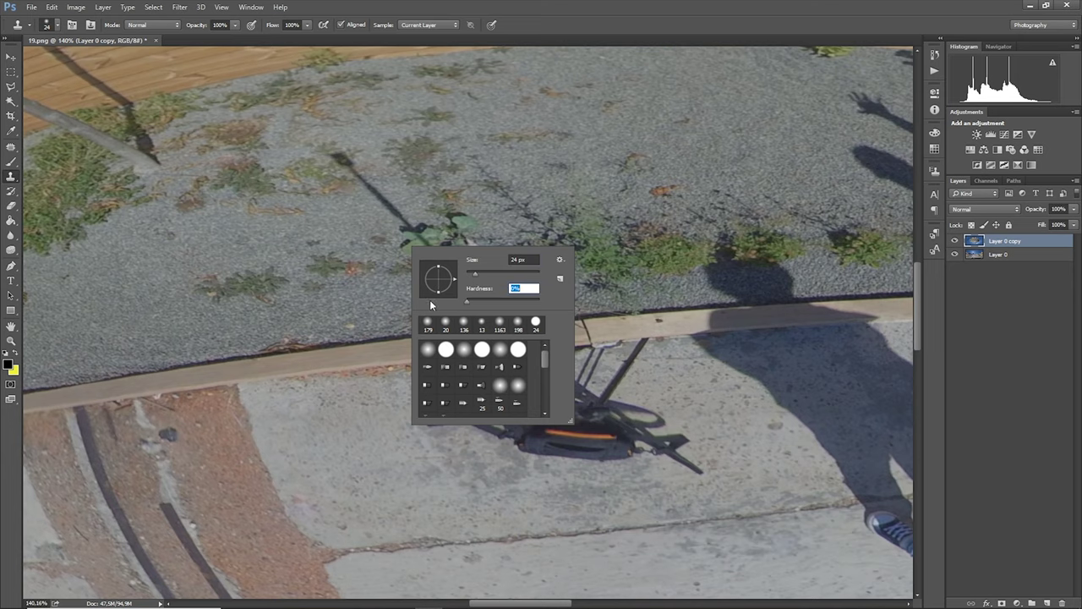
pyautogui.press('Return')
# Clone gravel over the top, middle and lower parts of the pole shadow.
pyautogui.scroll(5, 399, 164)
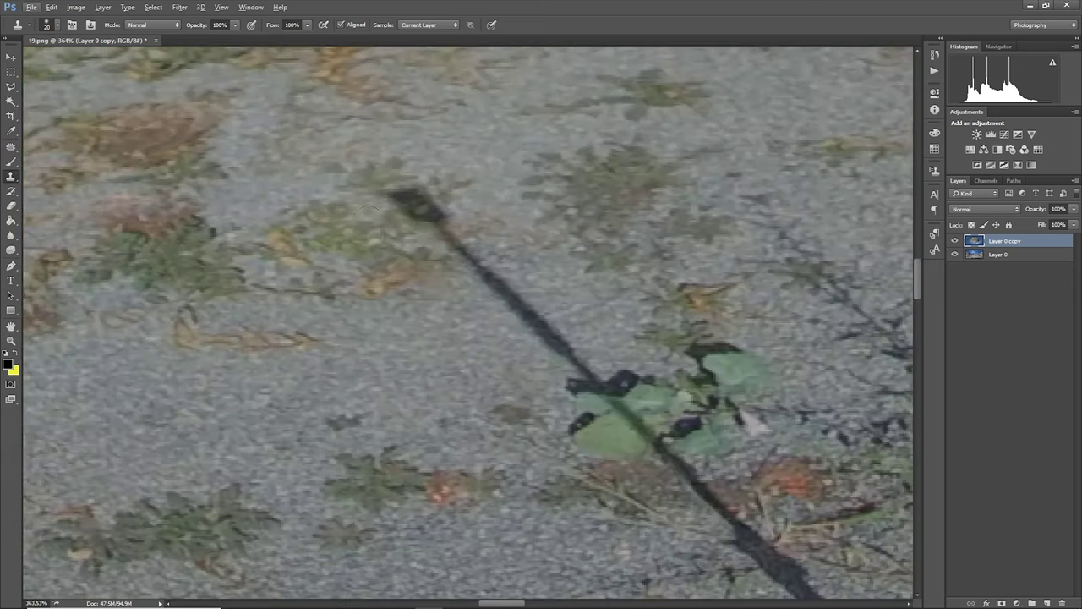
pyautogui.keyDown('alt'); pyautogui.click(399, 164); pyautogui.keyUp('alt')
pyautogui.moveTo(412, 197)
pyautogui.mouseDown()
pyautogui.moveTo(431, 218)
pyautogui.moveTo(395, 203)
pyautogui.mouseUp()
pyautogui.moveTo(510, 297); pyautogui.dragTo(448, 232)
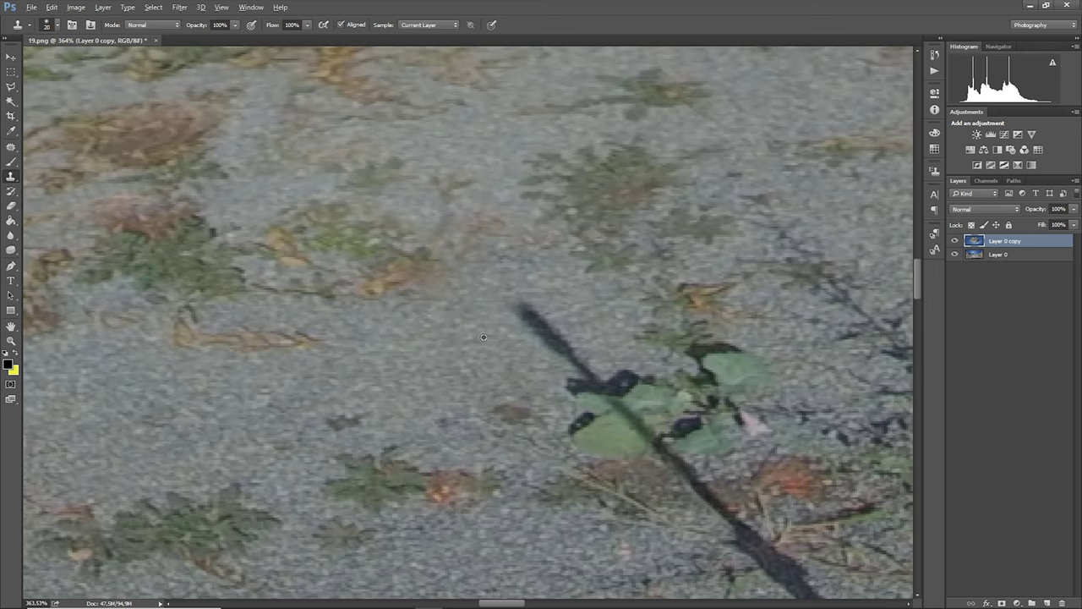
pyautogui.moveTo(517, 305)
pyautogui.mouseDown()
pyautogui.moveTo(566, 372)
pyautogui.moveTo(541, 359)
pyautogui.mouseUp()
# Clone over the shadow below the leaf and the diagonal shadow onto the board.
pyautogui.scroll(2, 801, 519)
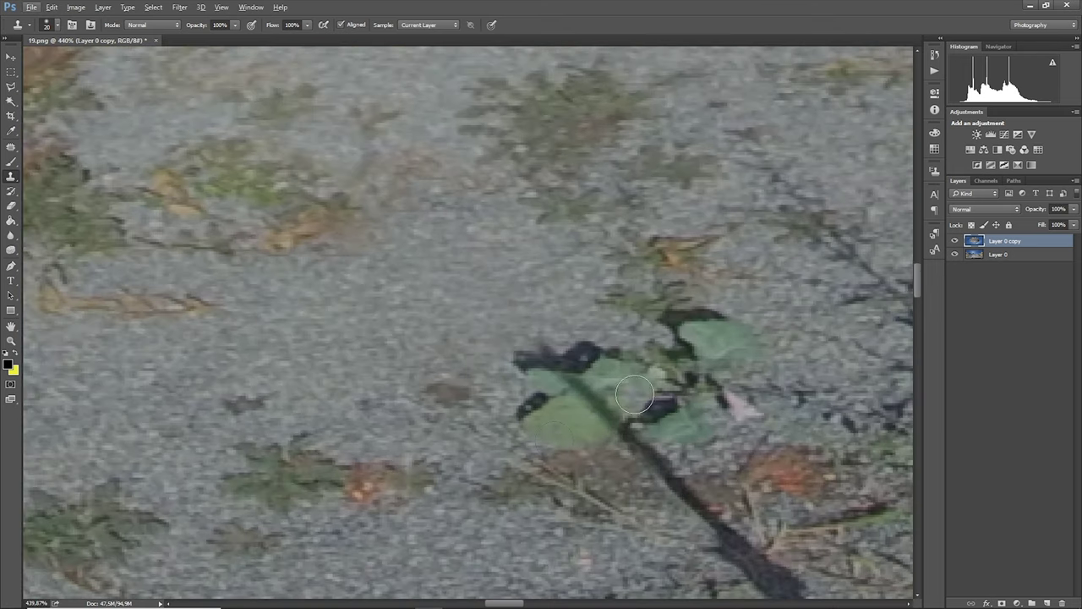
pyautogui.moveTo(668, 471); pyautogui.dragTo(731, 558)
pyautogui.scroll(-5, 602, 385)
pyautogui.hscroll(5, 602, 385)
pyautogui.moveTo(602, 385)
pyautogui.mouseDown()
pyautogui.moveTo(472, 269)
pyautogui.moveTo(613, 407)
pyautogui.moveTo(607, 414)
pyautogui.moveTo(676, 465)
pyautogui.moveTo(795, 456)
pyautogui.moveTo(727, 422)
pyautogui.mouseUp()
# Paint out the diagonal shadow below the board and the remaining shadow areas.
pyautogui.hscroll(5, 727, 423)
pyautogui.scroll(-1, 727, 423)
pyautogui.moveTo(683, 453)
pyautogui.mouseDown()
pyautogui.moveTo(524, 422)
pyautogui.moveTo(473, 448)
pyautogui.mouseUp()
pyautogui.hscroll(-3, 473, 448)
pyautogui.scroll(-1, 428, 374)
pyautogui.moveTo(428, 375); pyautogui.dragTo(591, 355)
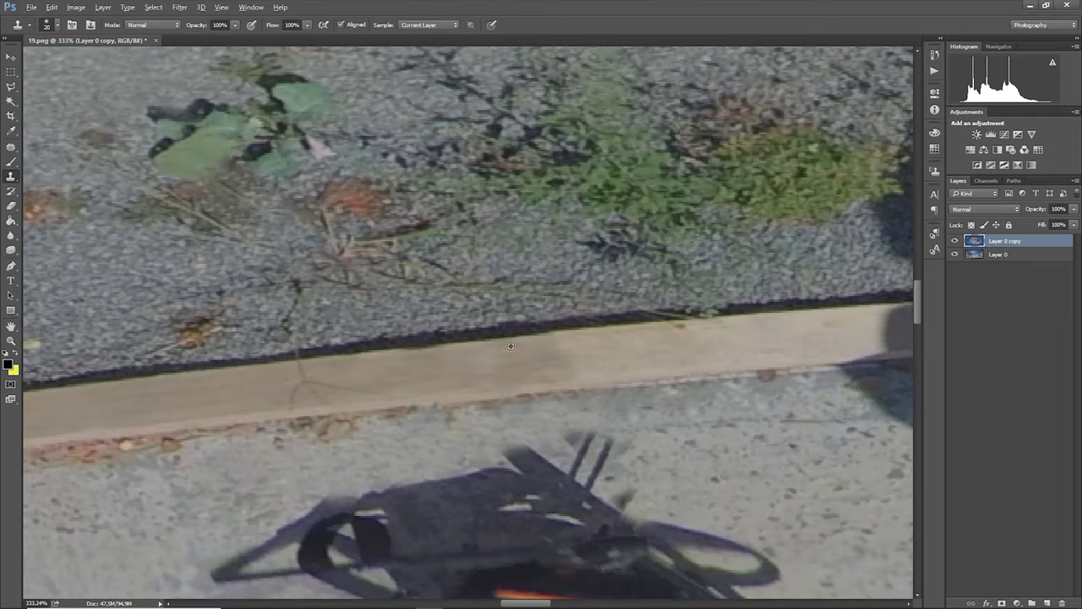
pyautogui.scroll(-3, 592, 355)
pyautogui.moveTo(743, 494)
pyautogui.mouseDown()
pyautogui.moveTo(783, 496)
pyautogui.moveTo(439, 473)
pyautogui.moveTo(338, 397)
pyautogui.moveTo(473, 355)
pyautogui.moveTo(441, 398)
pyautogui.moveTo(609, 422)
pyautogui.mouseUp()
pyautogui.scroll(-1, 783, 495)
pyautogui.scroll(-5, 507, 467)
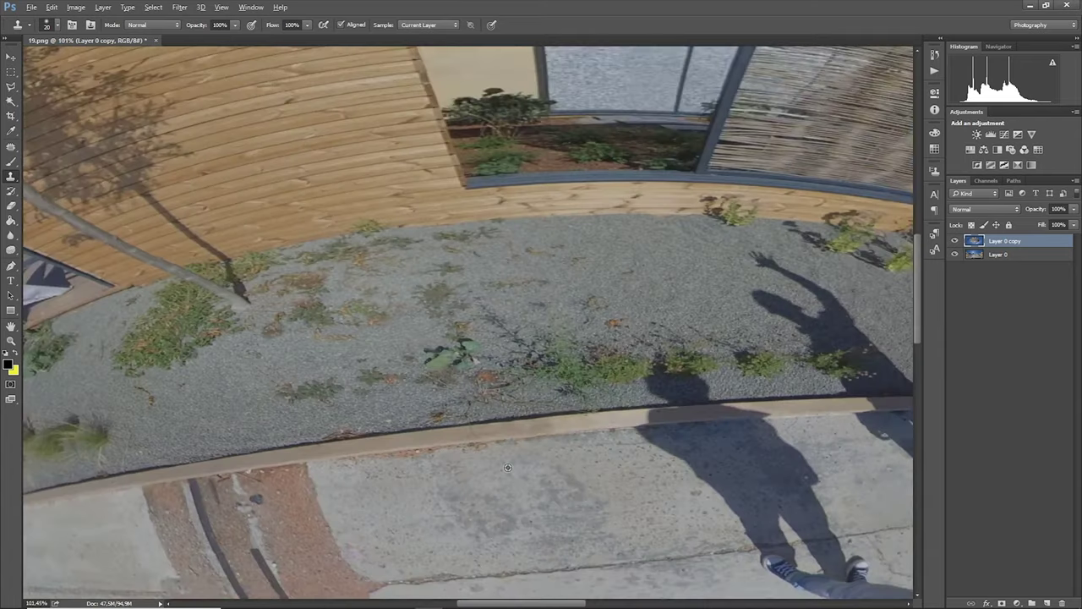
pyautogui.scroll(-3, 603, 392)
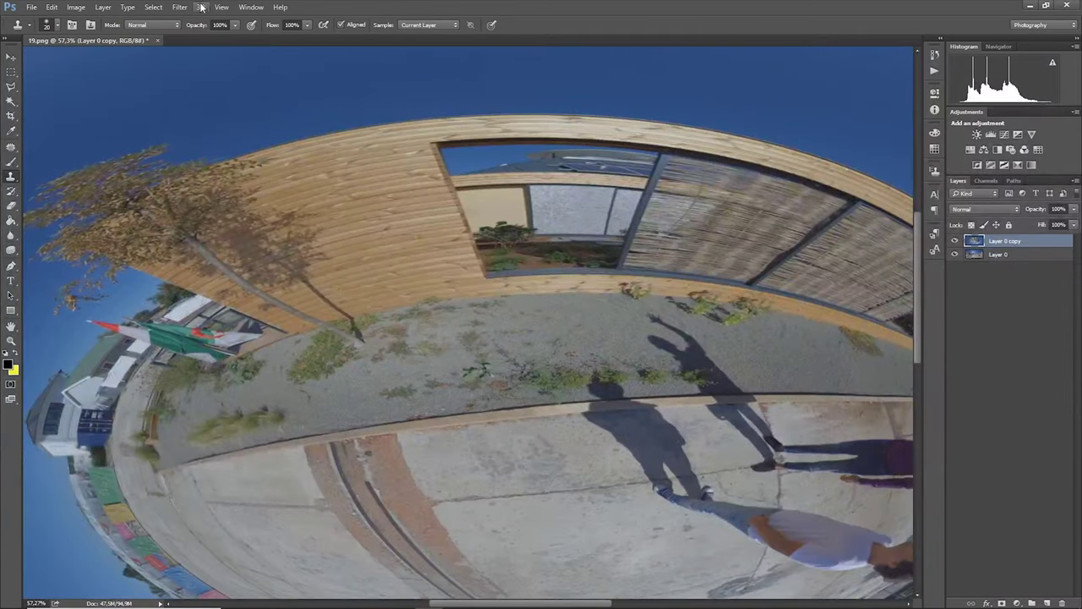
# Apply Polar Coordinates with Polar to Rectangular to flatten the retouched copy.
pyautogui.click(180, 8)
pyautogui.moveTo(222, 157)
pyautogui.click(369, 177)
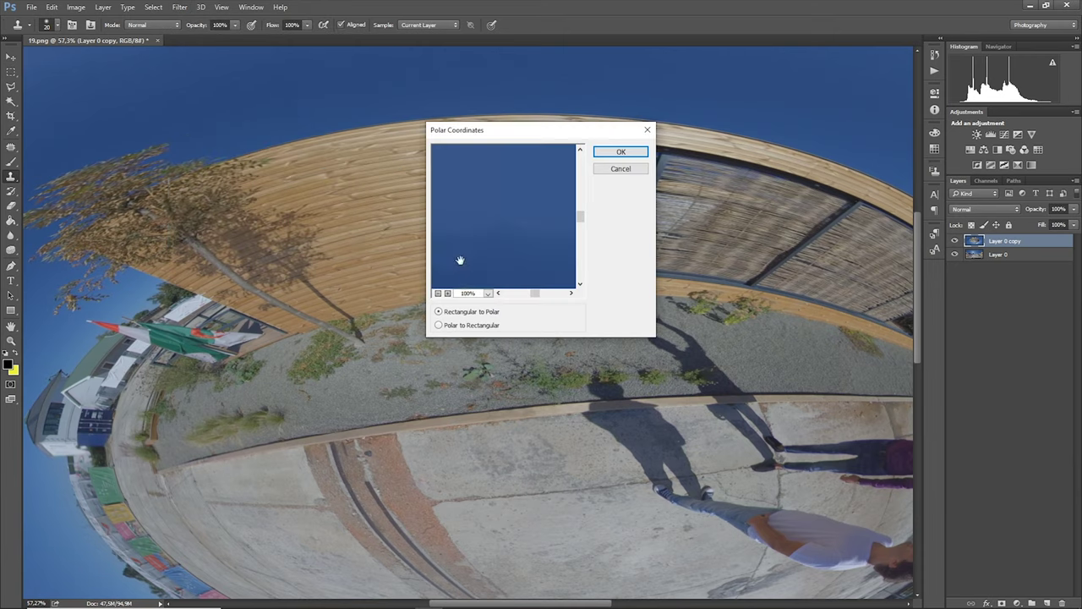
pyautogui.click(462, 327)
pyautogui.click(620, 152)
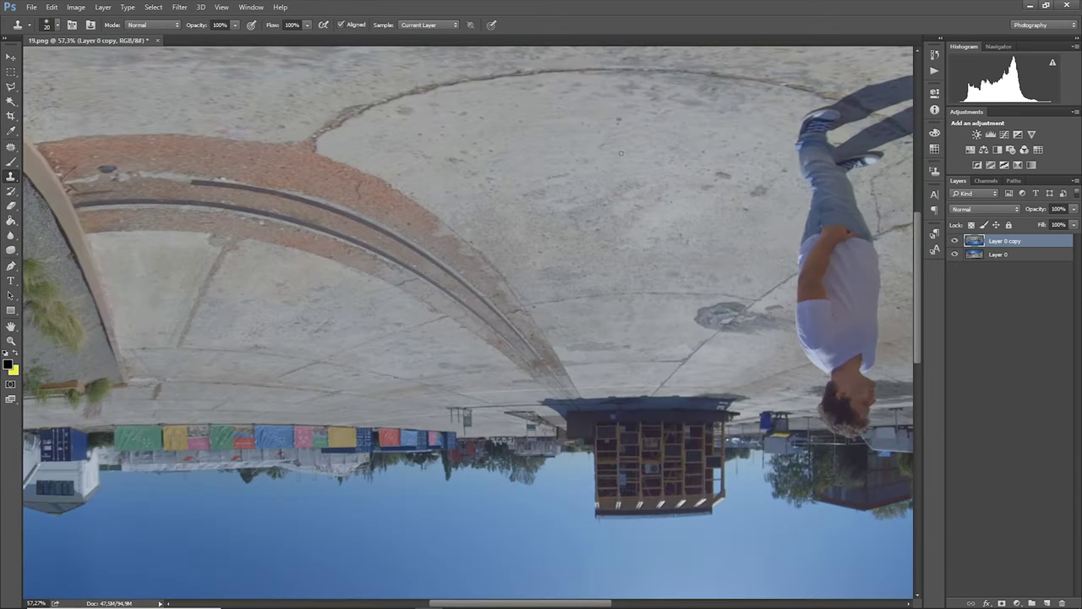
# Rotate the flattened panorama 180° so it stands upright.
pyautogui.scroll(-5, 489, 298)
pyautogui.press('alt')
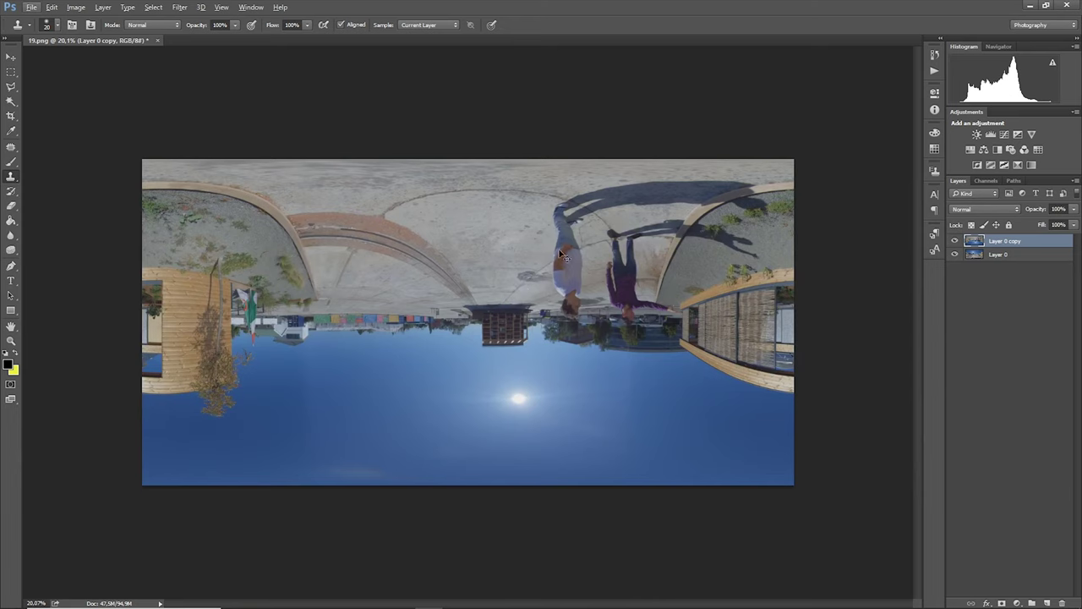
pyautogui.hotkey('ctrl', 't')
pyautogui.rightClick(563, 226)
pyautogui.click(609, 333)
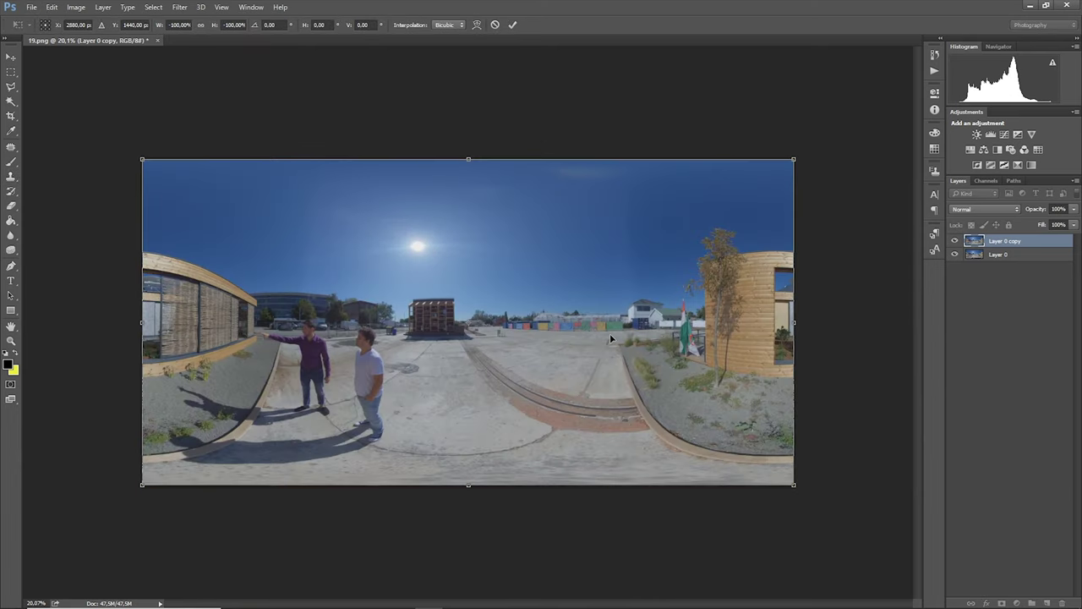
pyautogui.press('Return')
# Toggle Layer 0 copy's visibility to compare the retouch against the original tripod.
pyautogui.press('s')
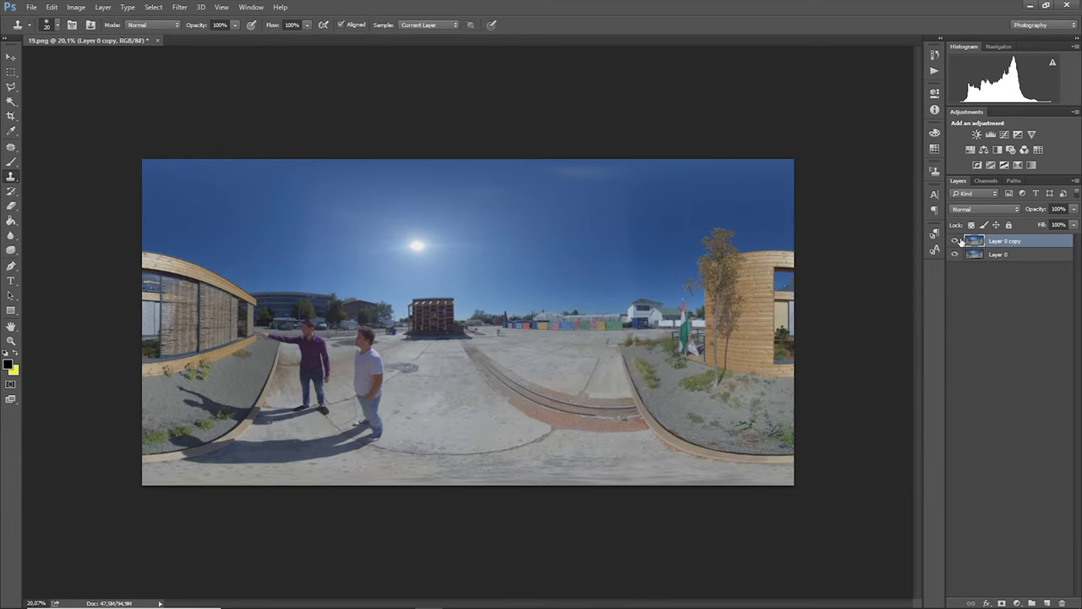
pyautogui.click(956, 240)
pyautogui.click(956, 241)
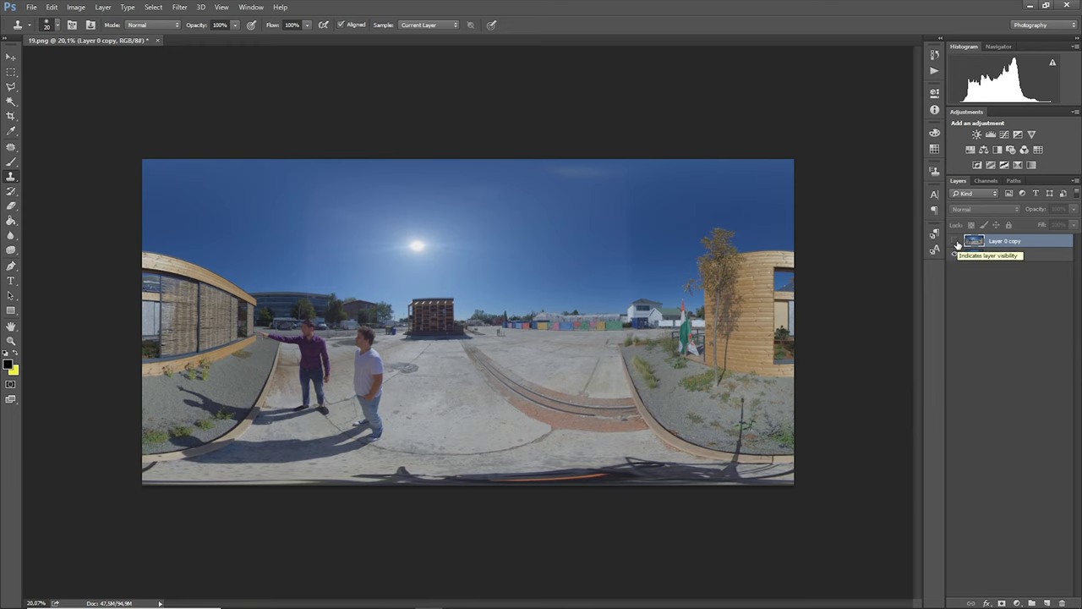
pyautogui.hotkey('ctrl', '+')
pyautogui.click(956, 240)
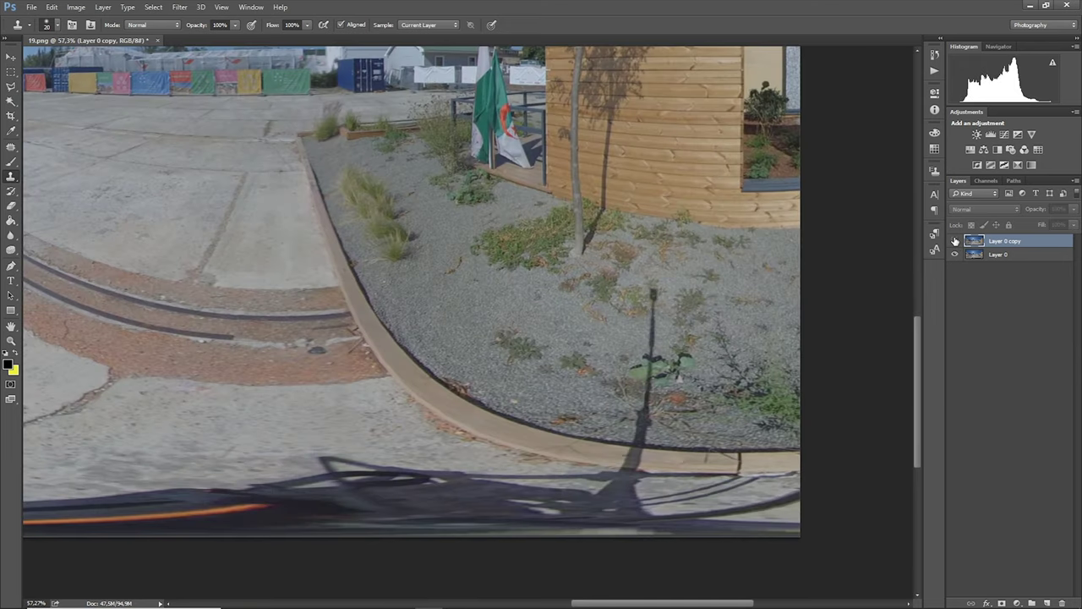
pyautogui.click(956, 241)
pyautogui.hotkey('ctrl', '0')
pyautogui.click(956, 241)
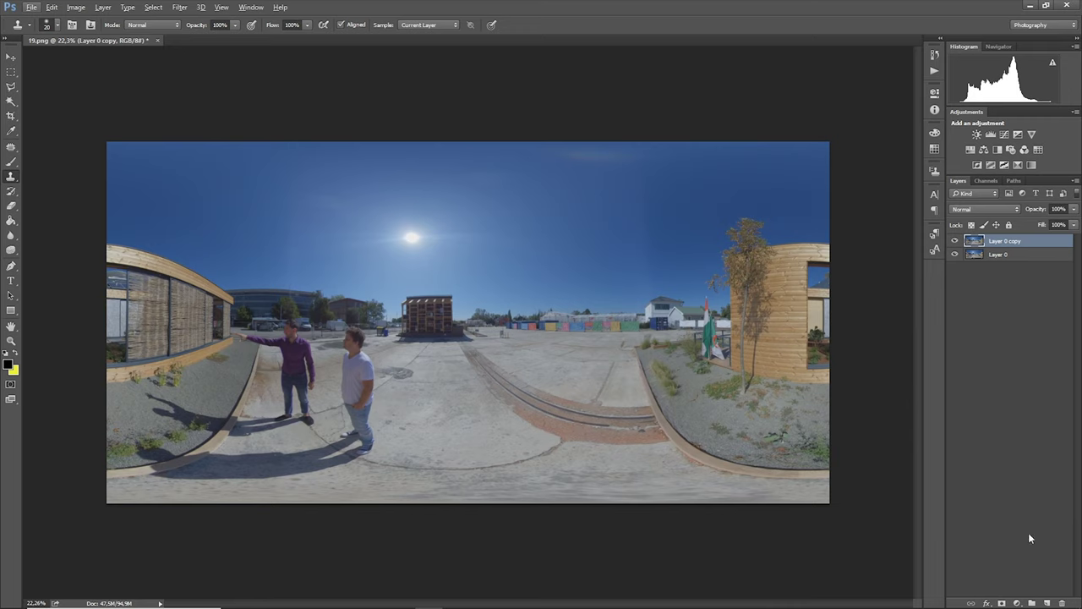
# Add a black layer mask and brush-reveal the retouched ground along the bottom, brush size 374.
pyautogui.keyDown('alt'); pyautogui.click(1002, 602); pyautogui.keyUp('alt')
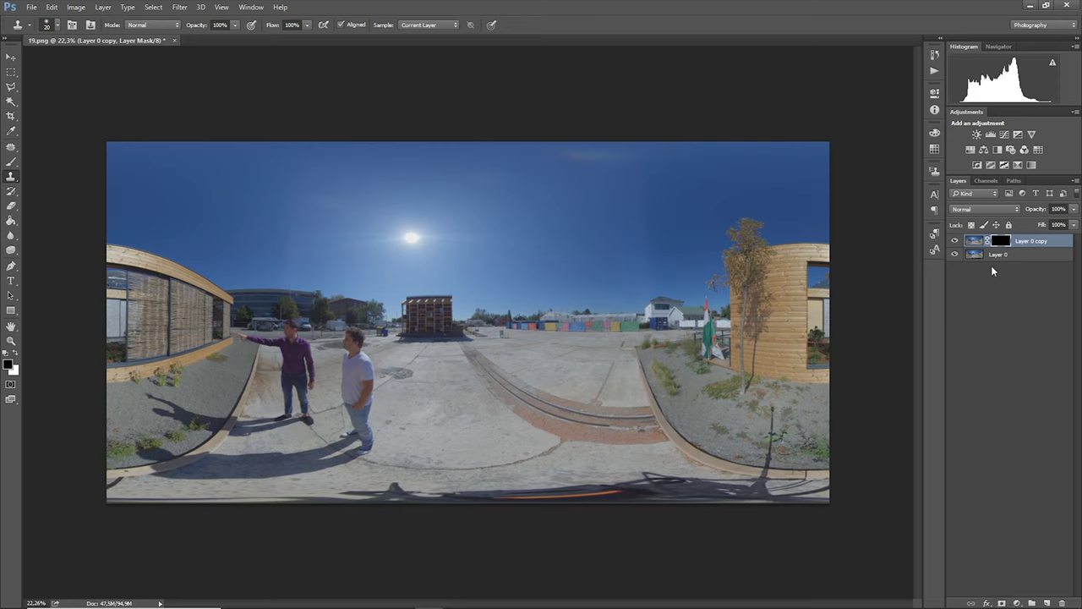
pyautogui.click(11, 161)
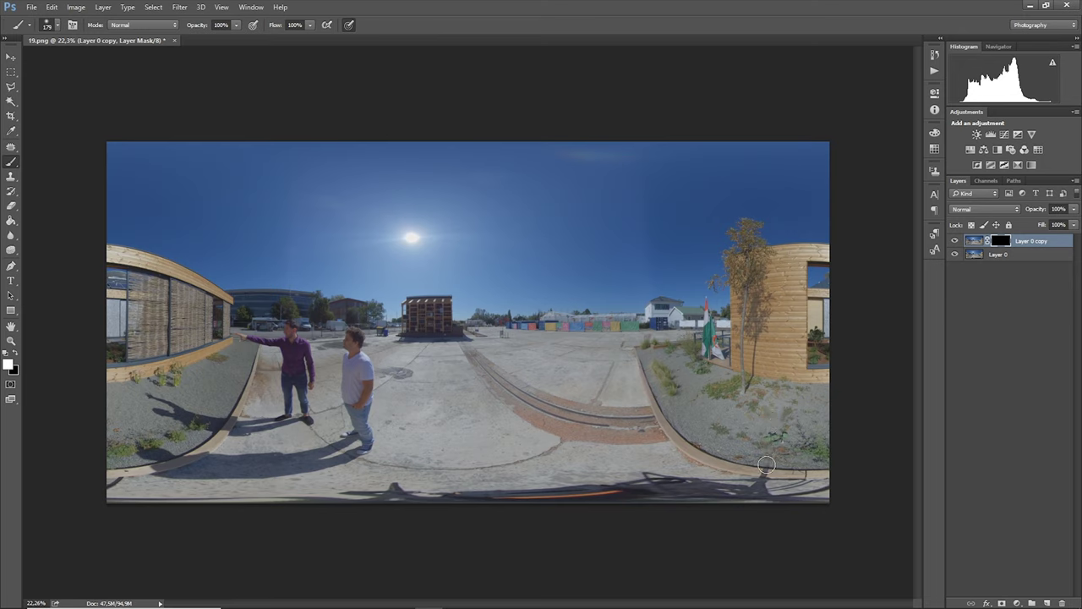
pyautogui.moveTo(761, 490)
pyautogui.mouseDown()
pyautogui.moveTo(838, 497)
pyautogui.moveTo(819, 493)
pyautogui.moveTo(832, 490)
pyautogui.moveTo(803, 507)
pyautogui.moveTo(99, 497)
pyautogui.mouseUp()
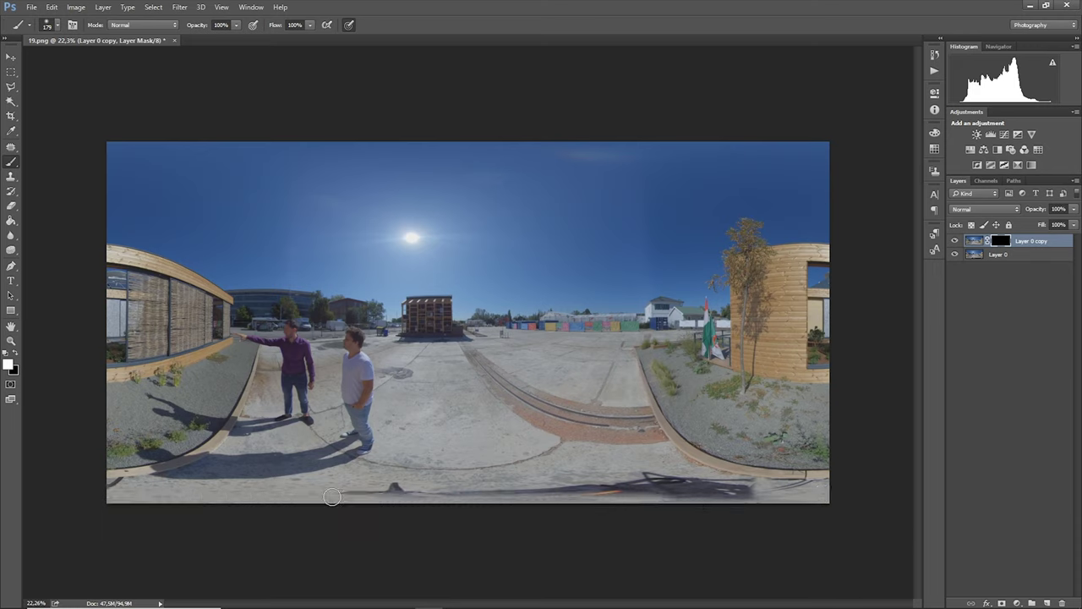
pyautogui.moveTo(332, 496)
pyautogui.mouseDown()
pyautogui.moveTo(405, 486)
pyautogui.moveTo(752, 489)
pyautogui.moveTo(541, 492)
pyautogui.moveTo(795, 478)
pyautogui.moveTo(630, 487)
pyautogui.mouseUp()
pyautogui.rightClick(630, 487)
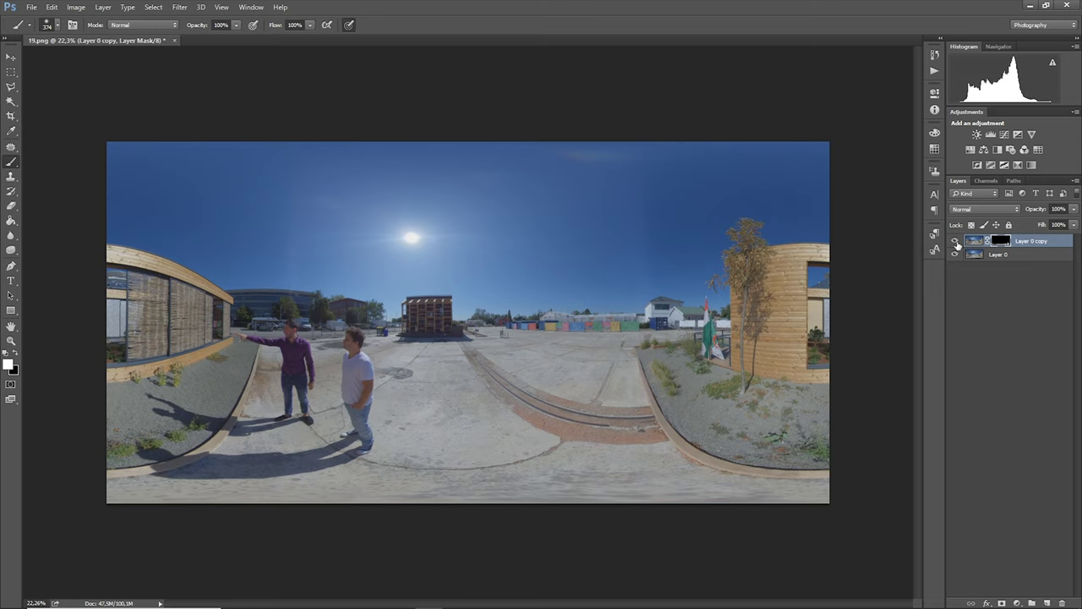
# Flick Layer 0 copy on and off to check the tripod, then hide Layer 0.
pyautogui.click(956, 242)
pyautogui.click(956, 242)
pyautogui.click(956, 242)
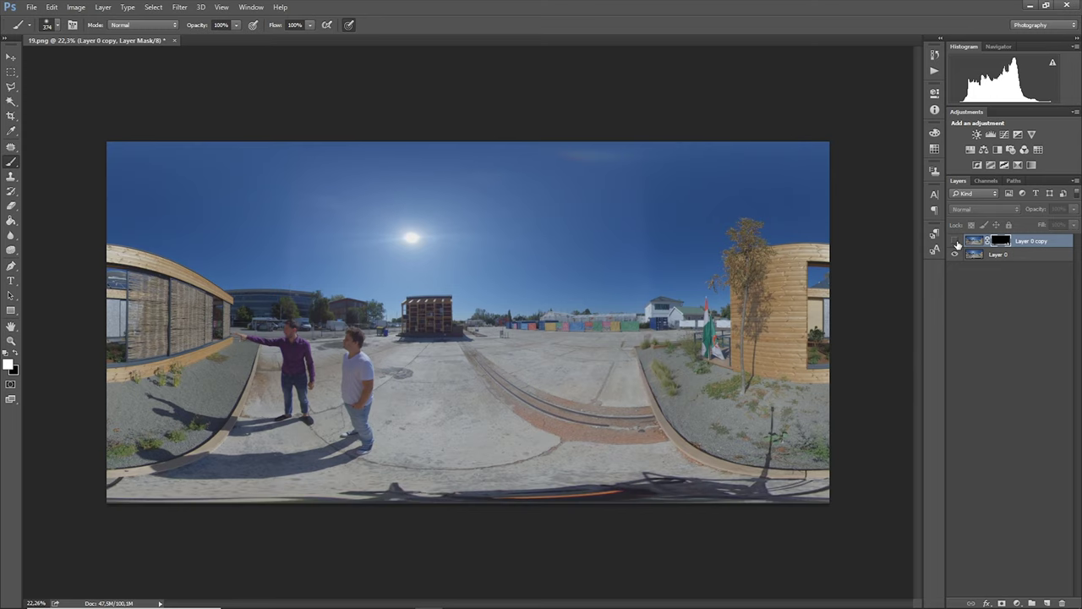
pyautogui.click(956, 241)
pyautogui.click(956, 242)
pyautogui.click(956, 241)
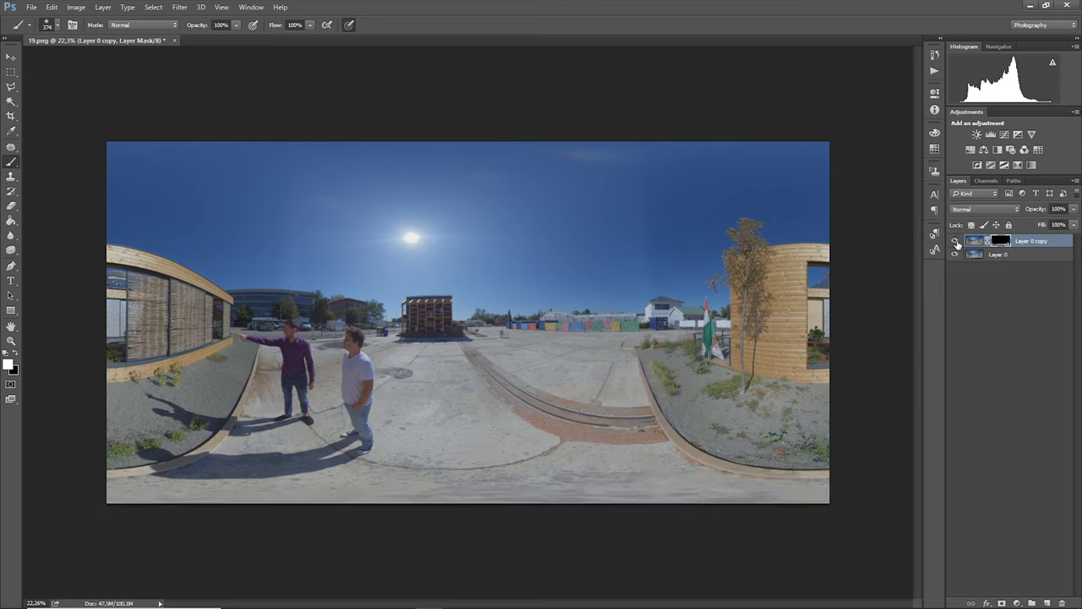
pyautogui.click(956, 242)
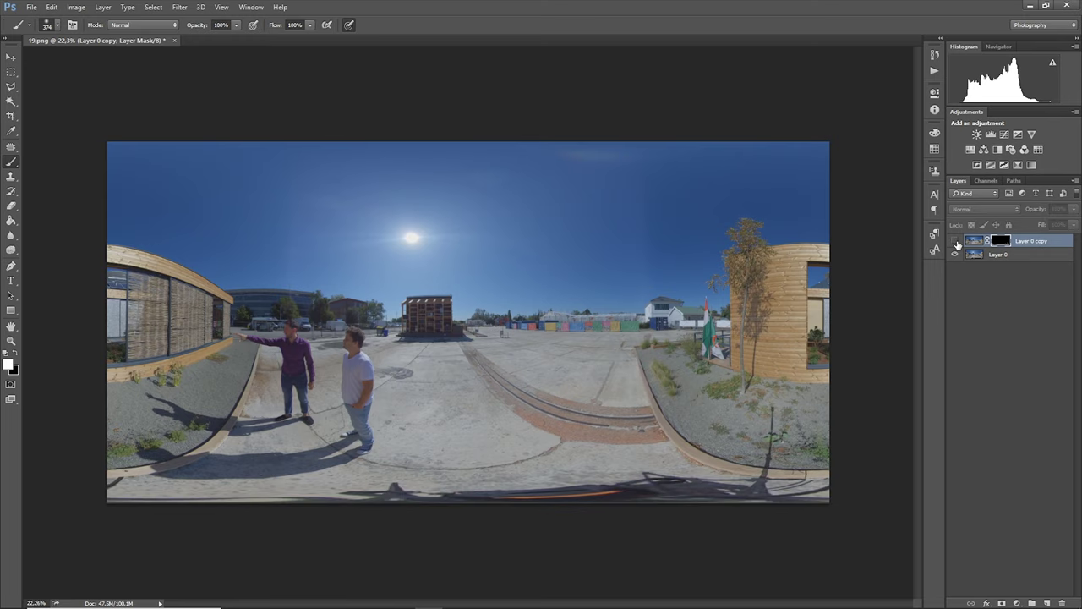
pyautogui.click(956, 242)
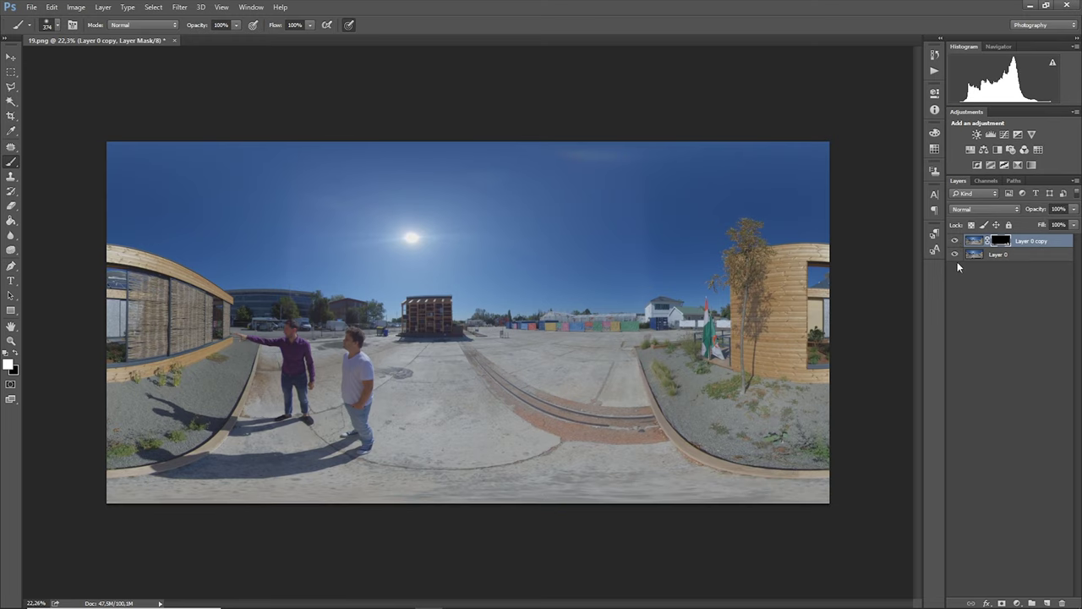
pyautogui.click(955, 256)
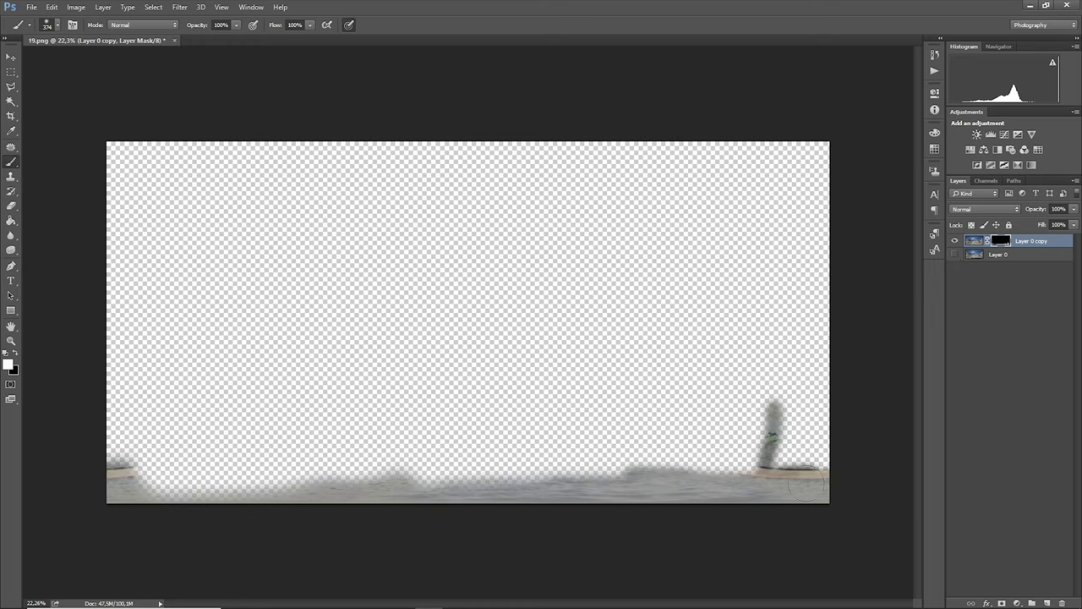
# Touch up the bottom-edge mask and Save As 19.psd in Photoshop format.
pyautogui.moveTo(837, 480); pyautogui.dragTo(800, 488)
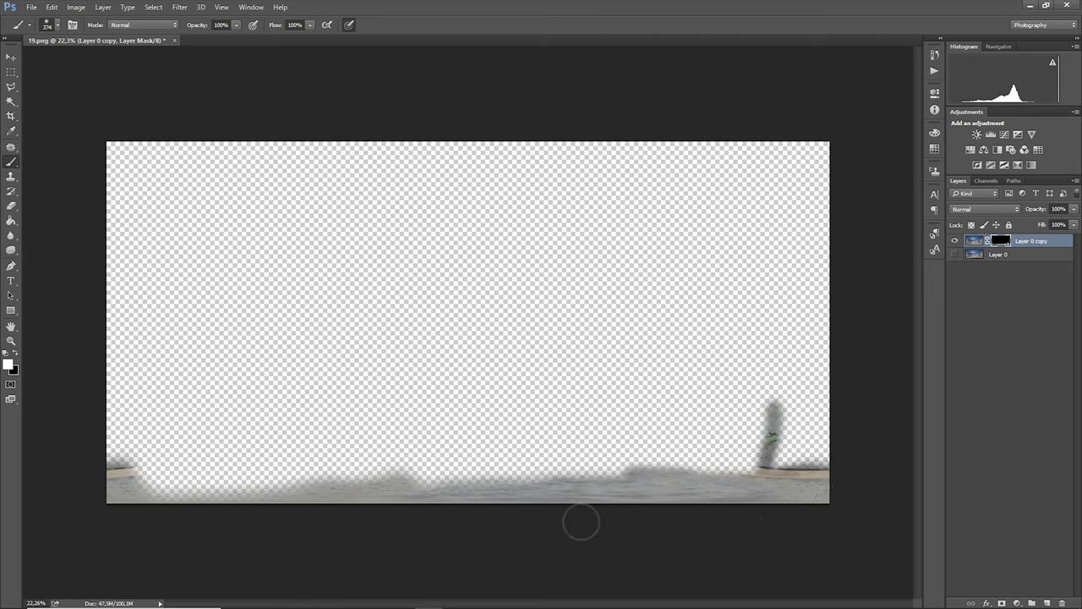
pyautogui.click(31, 8)
pyautogui.click(56, 125)
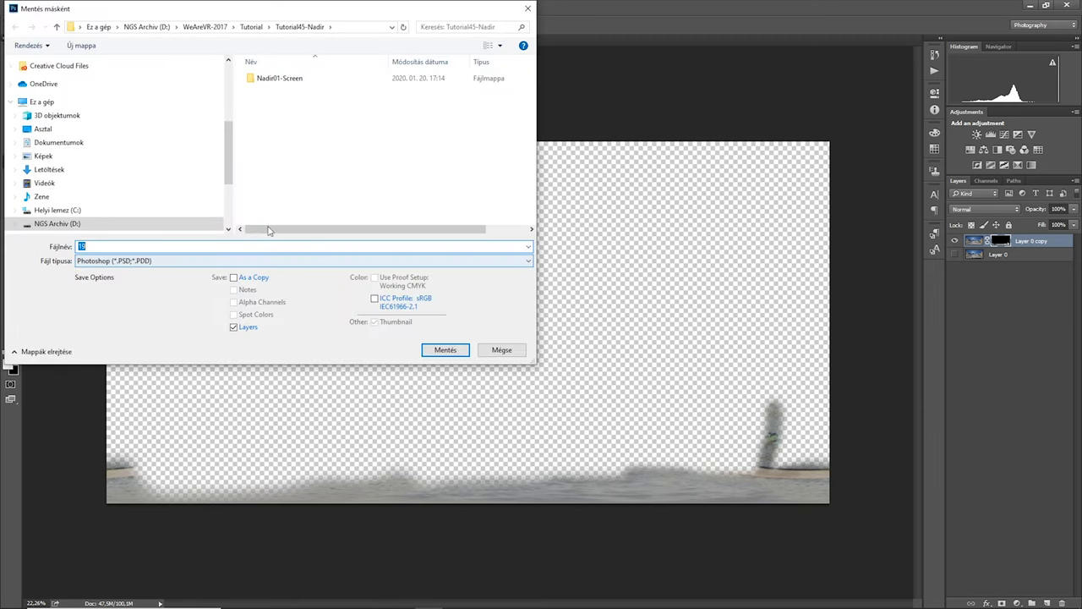
pyautogui.click(442, 347)
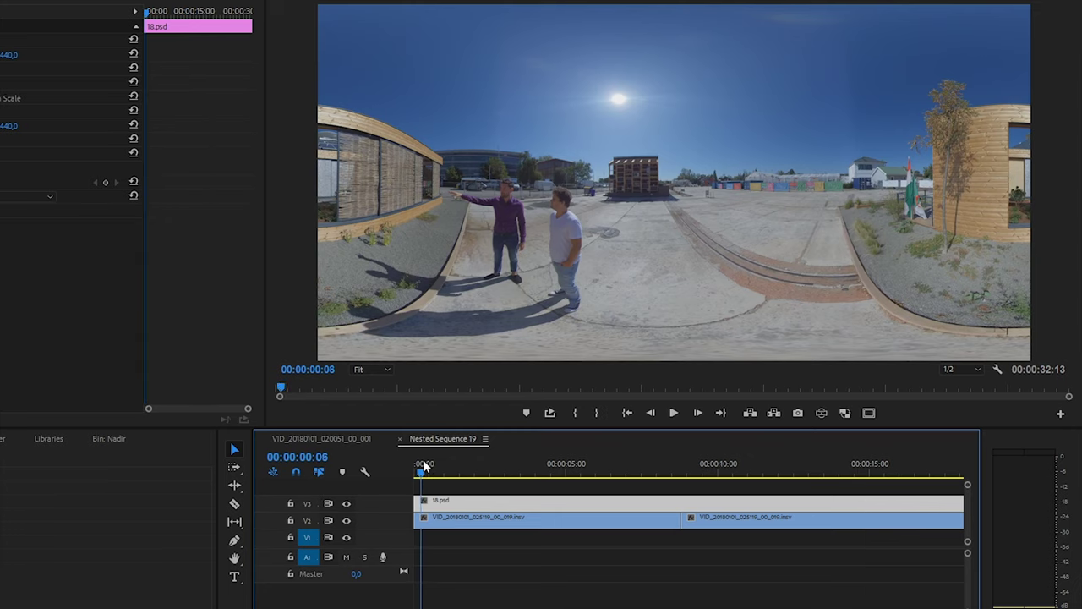
# Check the preview at 00:00:03:03 and 00:00:14:01, then reveal more patch along the ground edge.
pyautogui.moveTo(424, 467); pyautogui.dragTo(511, 468)
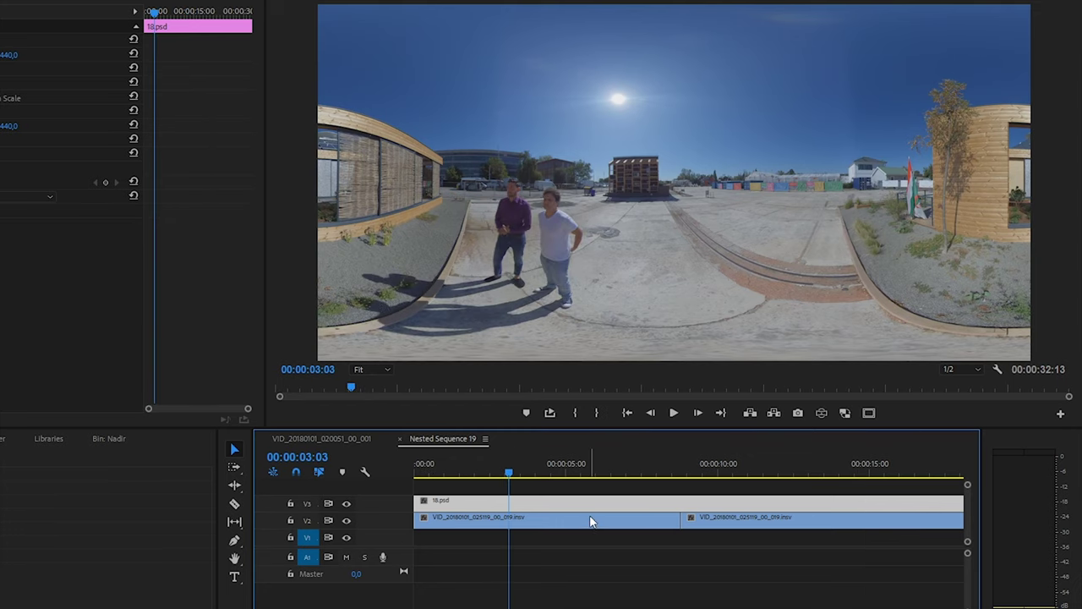
pyautogui.click(841, 457)
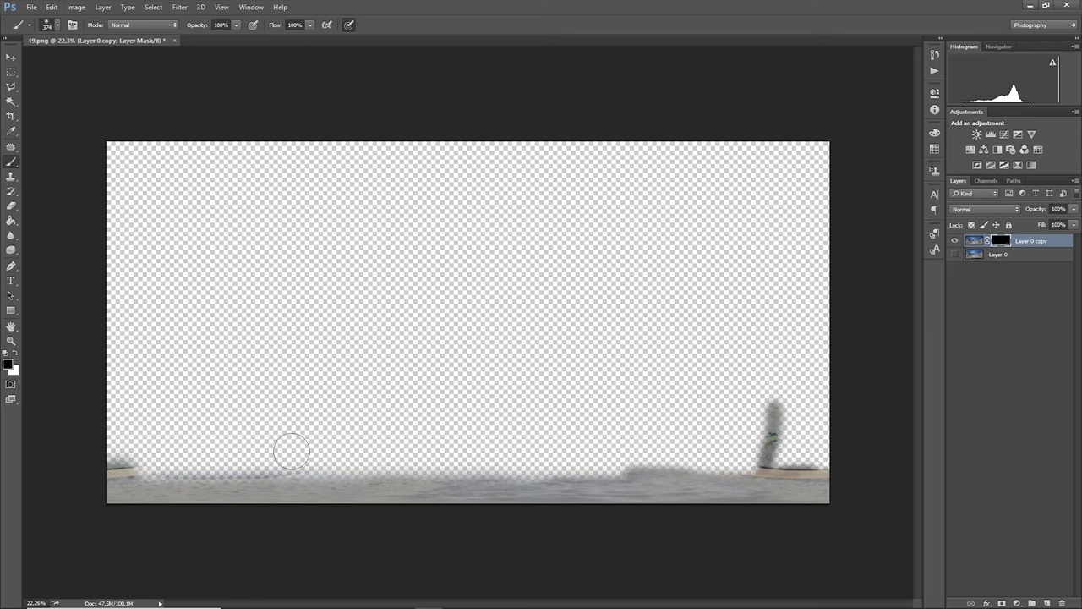
pyautogui.moveTo(291, 451); pyautogui.dragTo(181, 463)
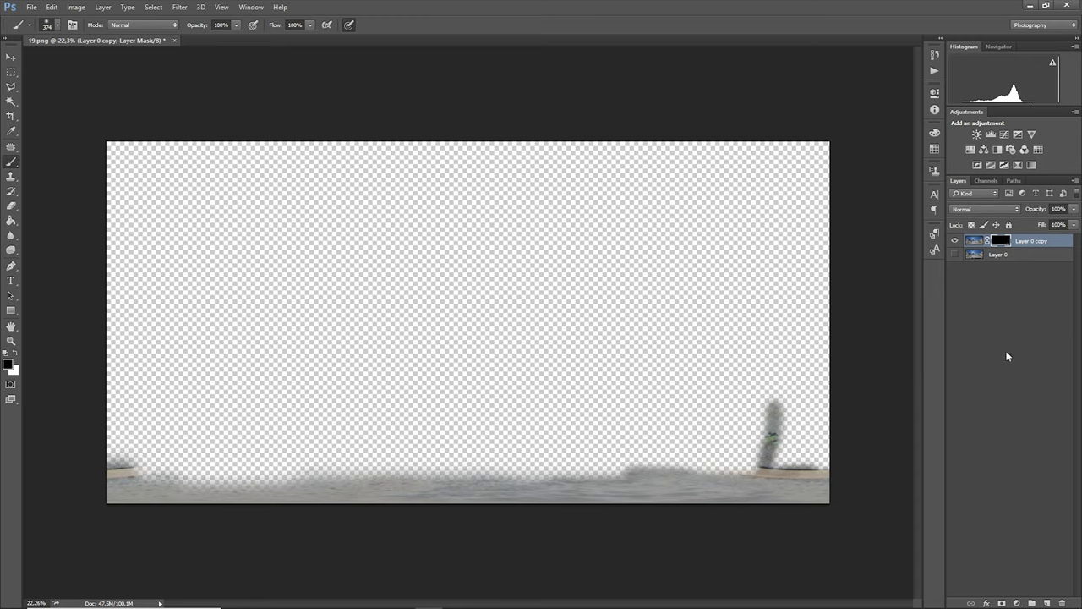
# Turn Layer 0's visibility back on so the full panorama shows beneath the patch.
pyautogui.click(954, 255)
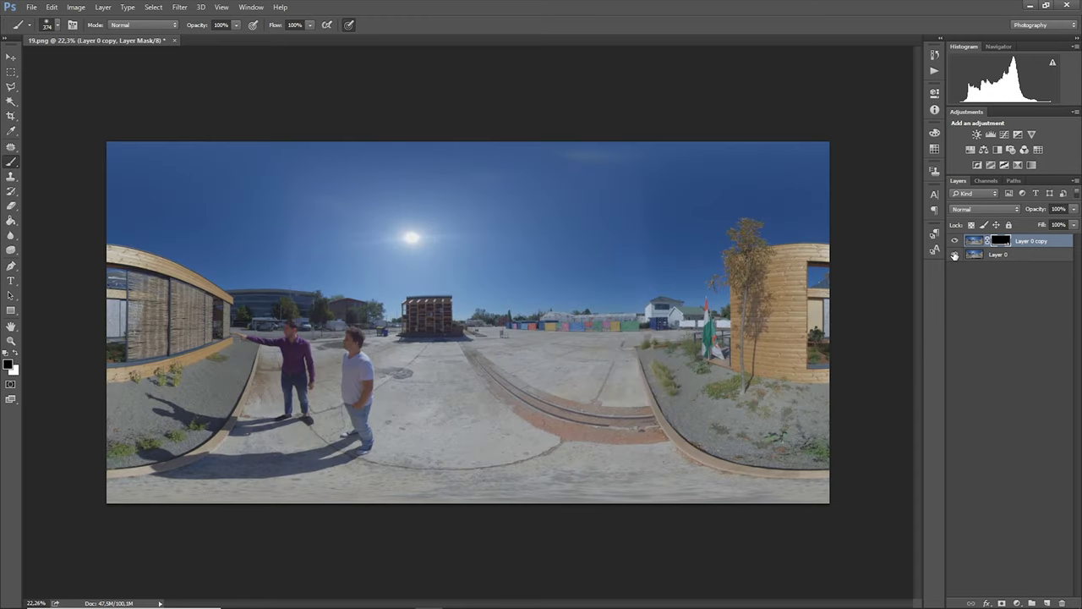